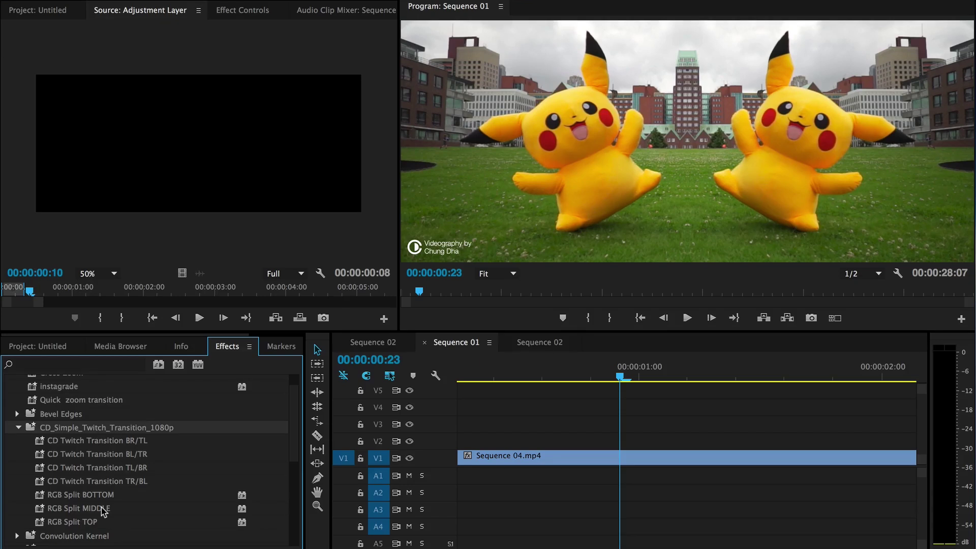
- Mark the adjustment layer out at 00:00:00:10 (eleven frames) and place it on V2 above Pikachu
{"action": "left_click", "coordinate": [30, 346]}
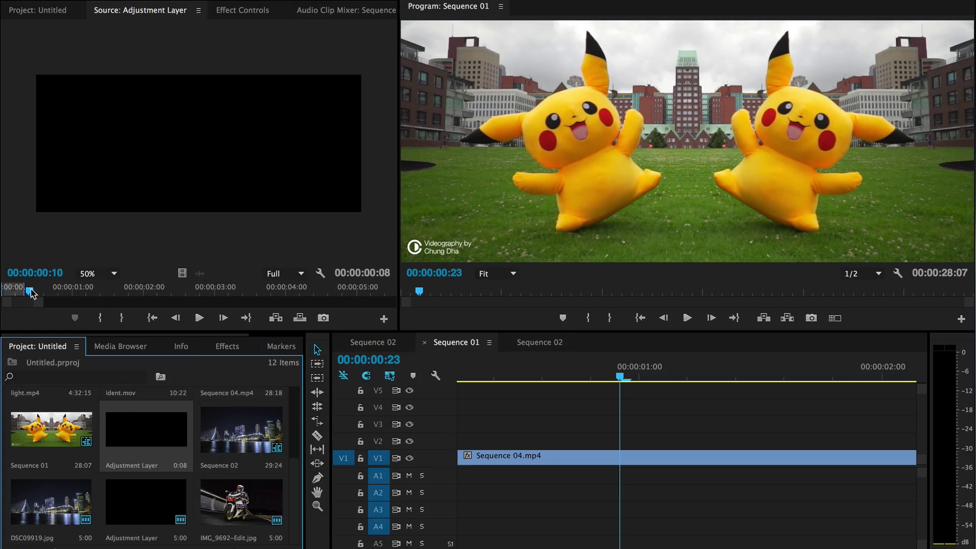
{"action": "left_click_drag", "start_coordinate": [31, 290], "coordinate": [3, 290]}
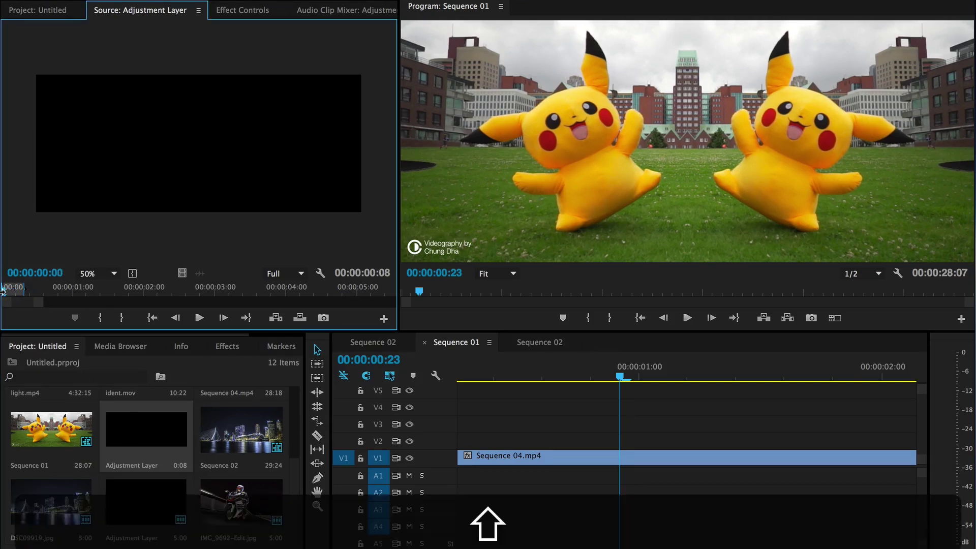
{"action": "key", "text": "shift+Right"}
{"action": "key", "text": "shift+Right"}
{"action": "key", "text": "o"}
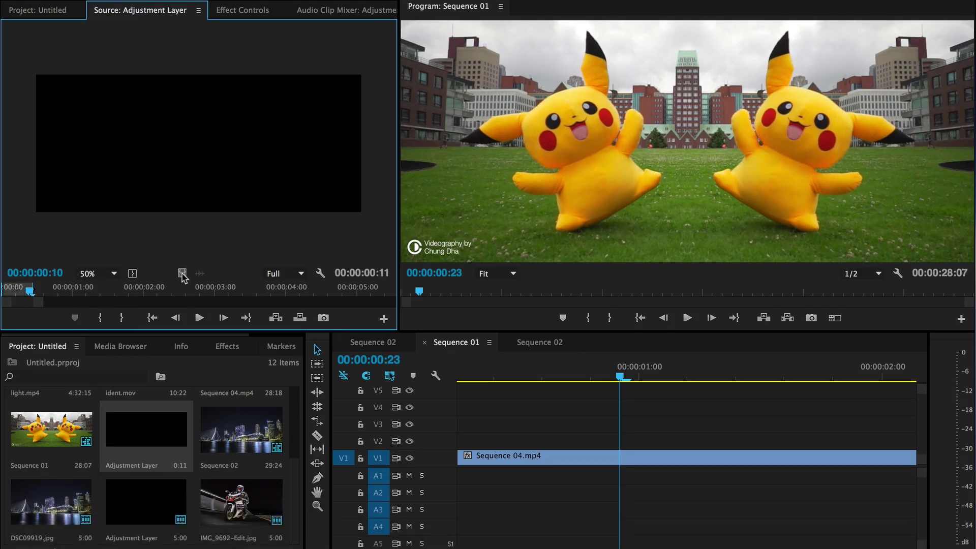
{"action": "mouse_move", "coordinate": [182, 268]}
{"action": "left_mouse_down"}
{"action": "mouse_move", "coordinate": [577, 438]}
{"action": "mouse_move", "coordinate": [543, 439]}
{"action": "left_mouse_up"}
- Find the cut and slide the adjustment layer to span 00:00:00:22 to 00:00:01:07
{"action": "left_click", "coordinate": [635, 380]}
{"action": "mouse_move", "coordinate": [635, 380]}
{"action": "left_mouse_down"}
{"action": "mouse_move", "coordinate": [727, 373]}
{"action": "mouse_move", "coordinate": [718, 373]}
{"action": "left_mouse_up"}
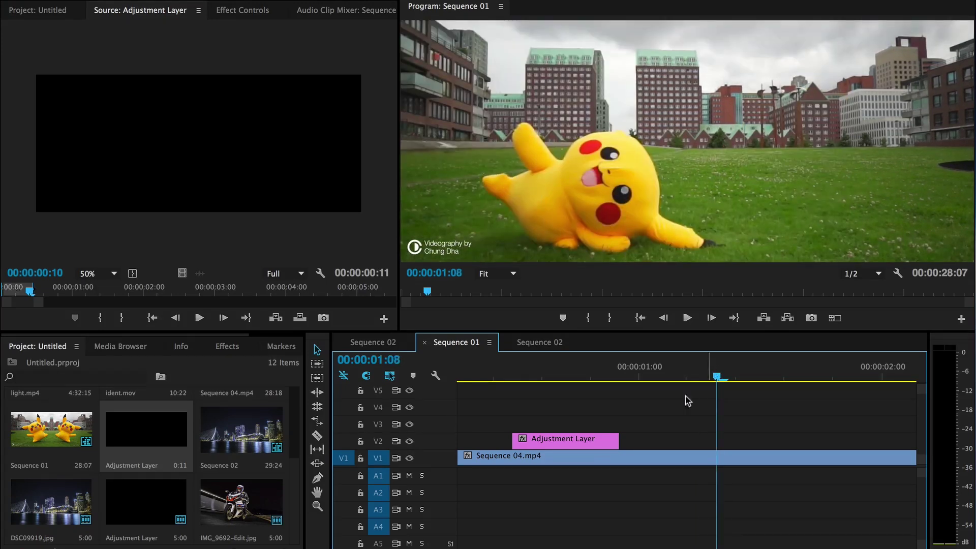
{"action": "left_click_drag", "start_coordinate": [618, 441], "coordinate": [694, 441]}
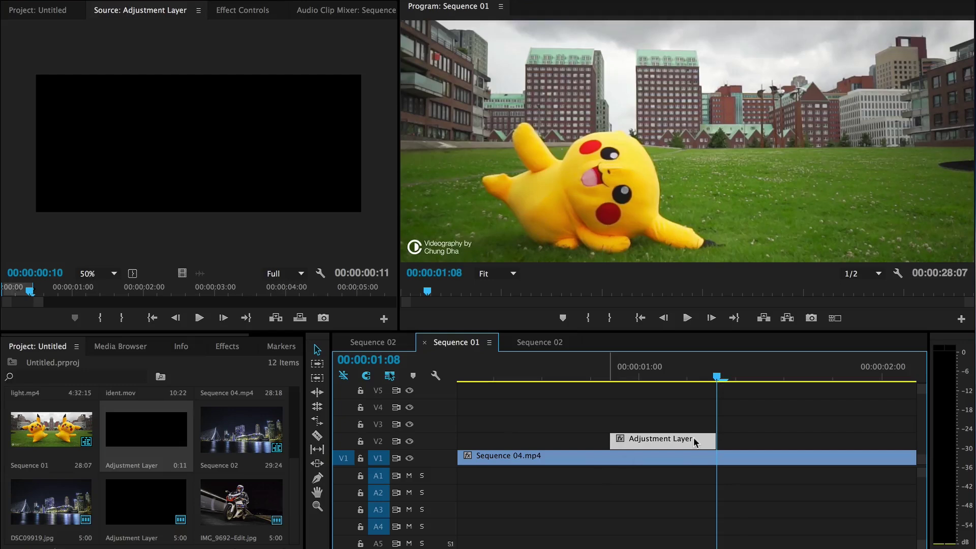
{"action": "mouse_move", "coordinate": [663, 440]}
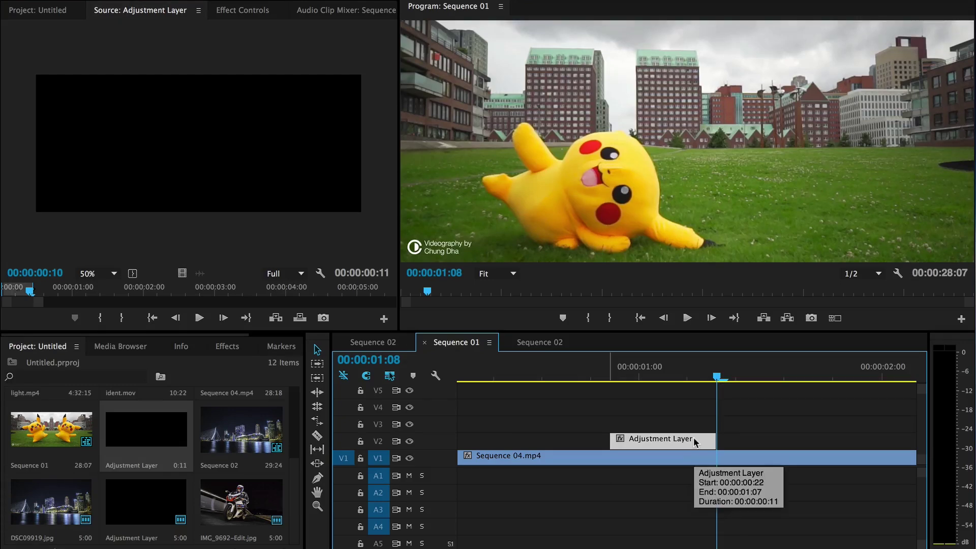
{"action": "left_click", "coordinate": [228, 347]}
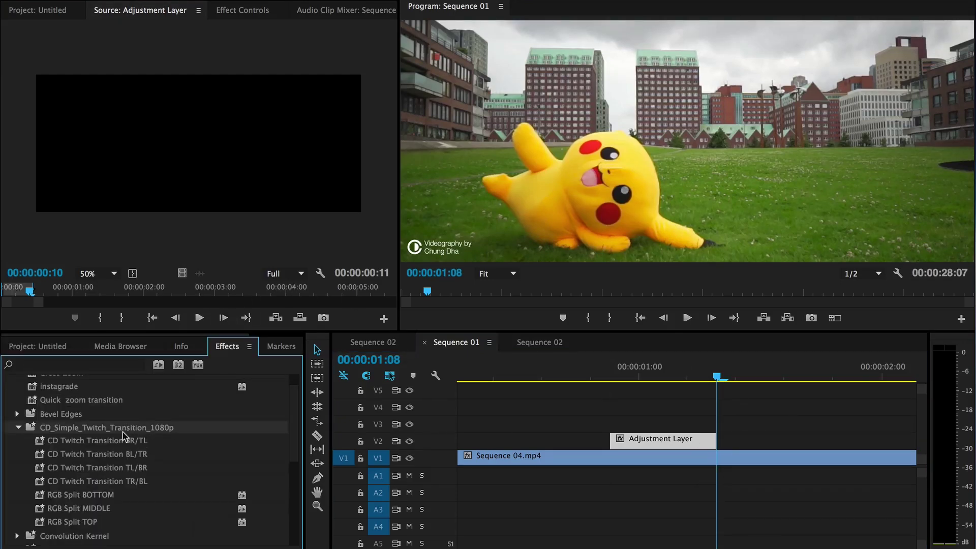
{"action": "left_click", "coordinate": [122, 441]}
{"action": "mouse_move", "coordinate": [115, 442]}
{"action": "left_mouse_down"}
{"action": "mouse_move", "coordinate": [646, 452]}
{"action": "mouse_move", "coordinate": [645, 443]}
{"action": "left_mouse_up"}
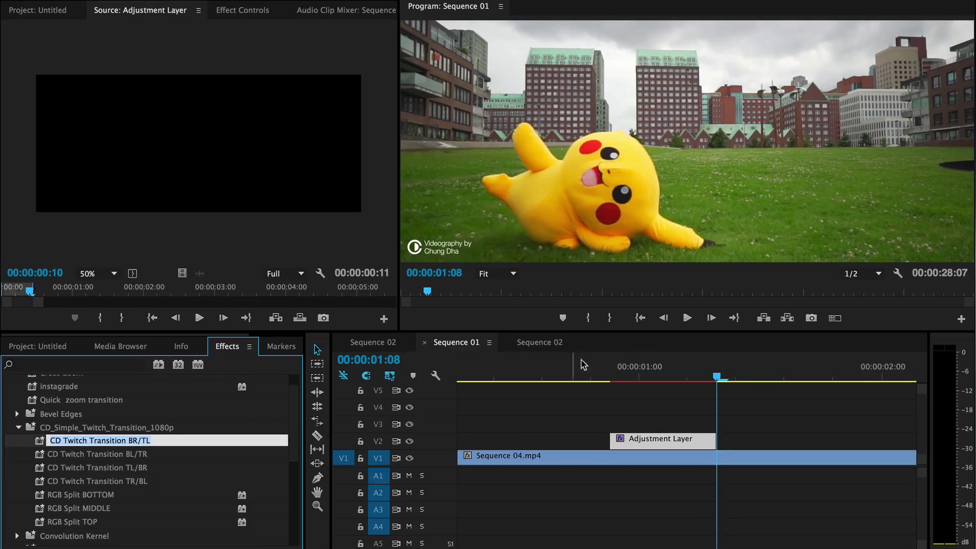
{"action": "left_click", "coordinate": [603, 375]}
{"action": "key", "text": "space"}
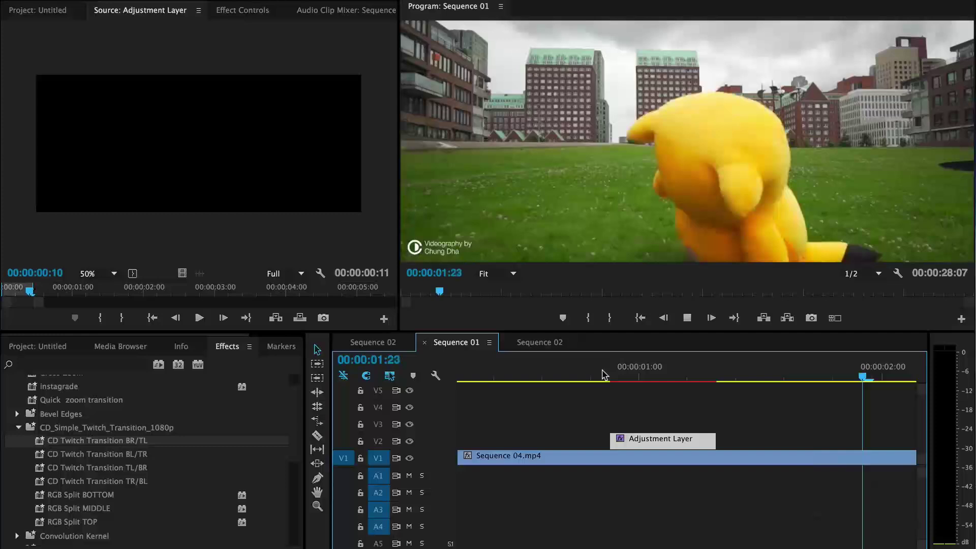
{"action": "key", "text": "space"}
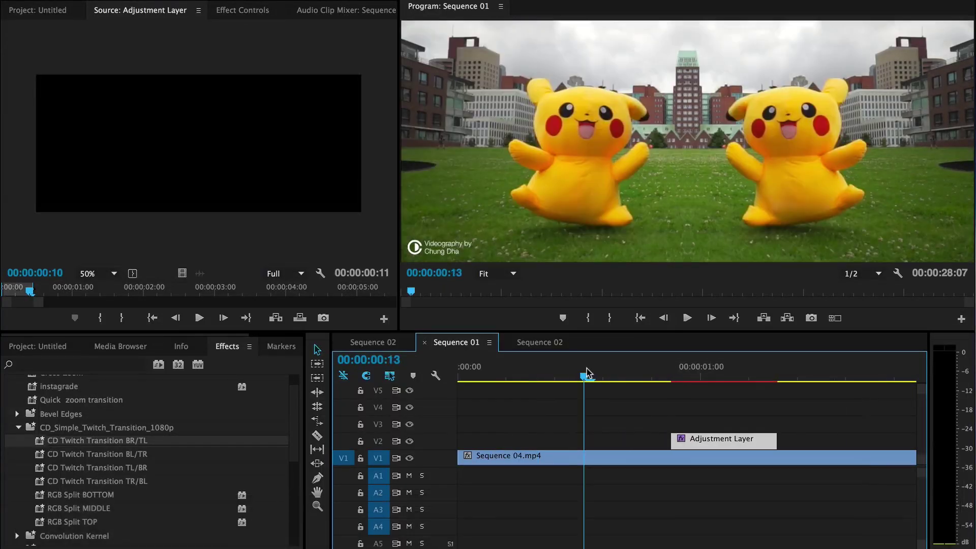
{"action": "left_click", "coordinate": [584, 373]}
{"action": "key", "text": "space"}
{"action": "key", "text": "space"}
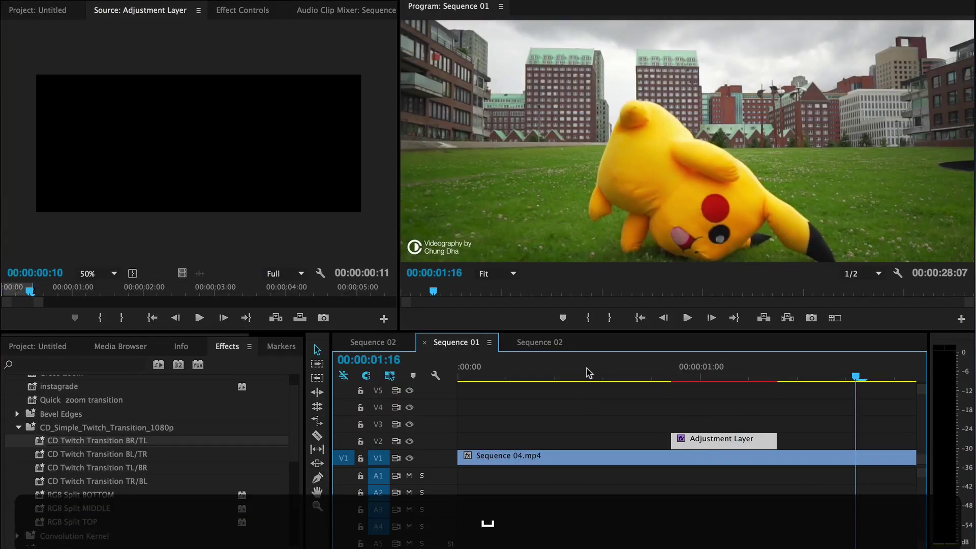
{"action": "scroll", "coordinate": [526, 435], "scroll_direction": "down", "scroll_amount": 2}
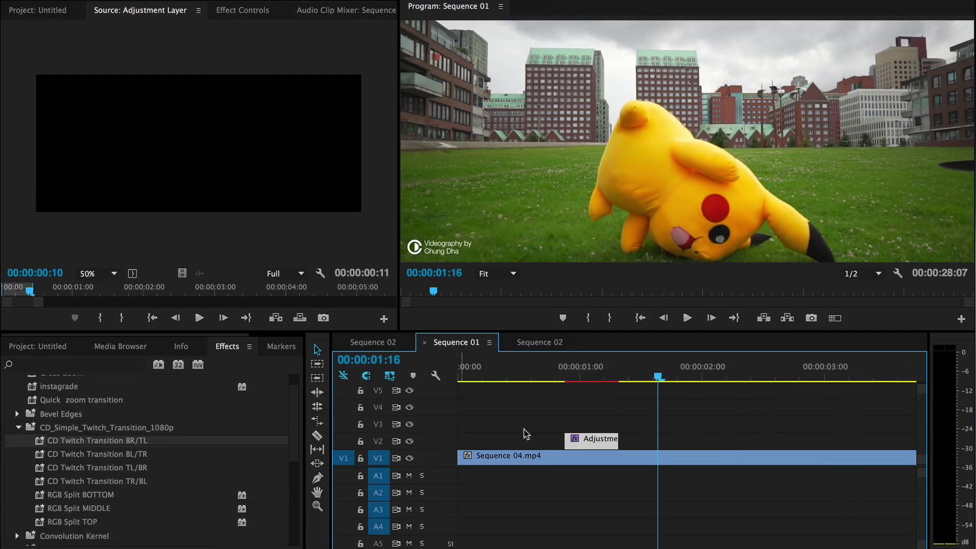
{"action": "mouse_move", "coordinate": [540, 374]}
{"action": "left_mouse_down"}
{"action": "mouse_move", "coordinate": [614, 374]}
{"action": "mouse_move", "coordinate": [536, 372]}
{"action": "left_mouse_up"}
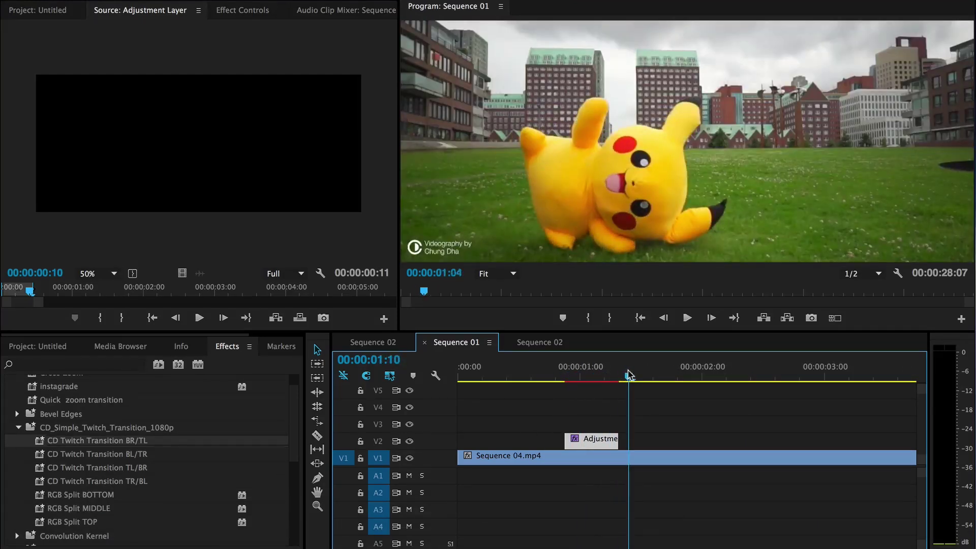
{"action": "key", "text": "space"}
{"action": "key", "text": "space"}
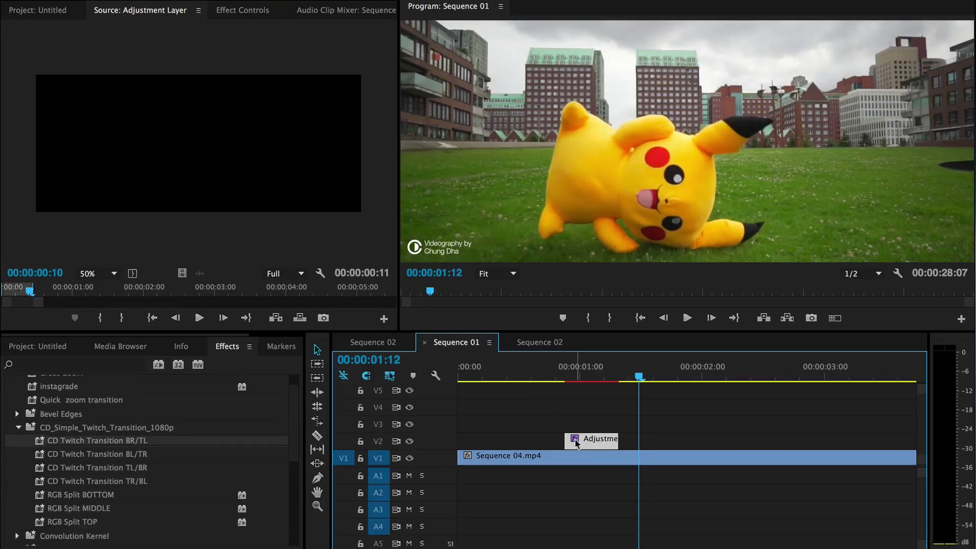
{"action": "key", "text": "super+z"}
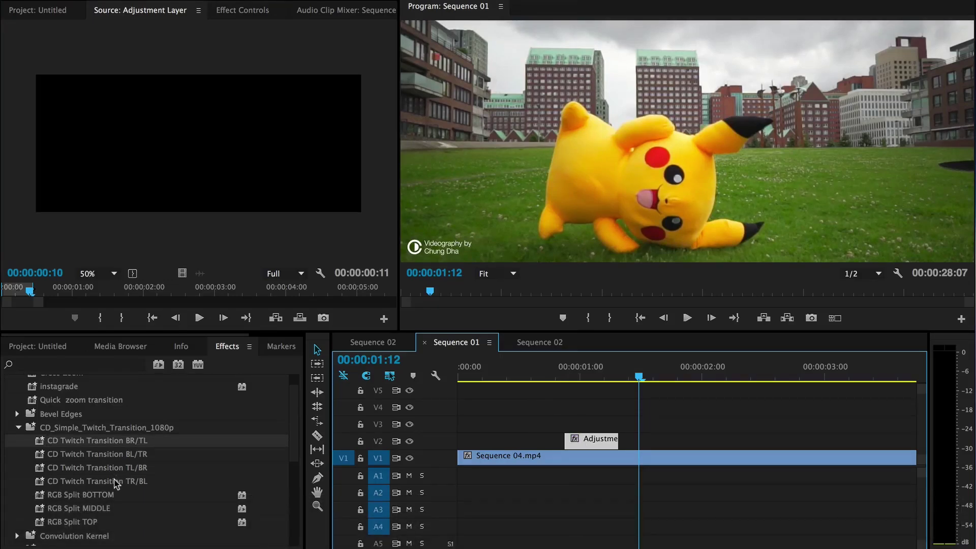
- Apply CD Twitch Transition BL/TR to the adjustment layer and play it back
{"action": "left_click_drag", "start_coordinate": [97, 454], "coordinate": [571, 439]}
{"action": "left_click", "coordinate": [534, 373]}
{"action": "key", "text": "space"}
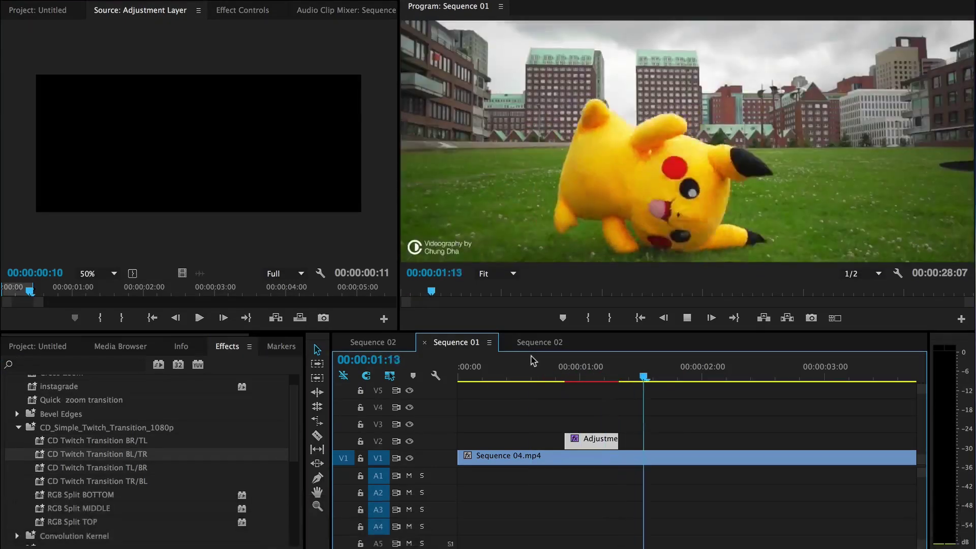
{"action": "key", "text": "space"}
{"action": "left_click", "coordinate": [548, 371]}
{"action": "key", "text": "space"}
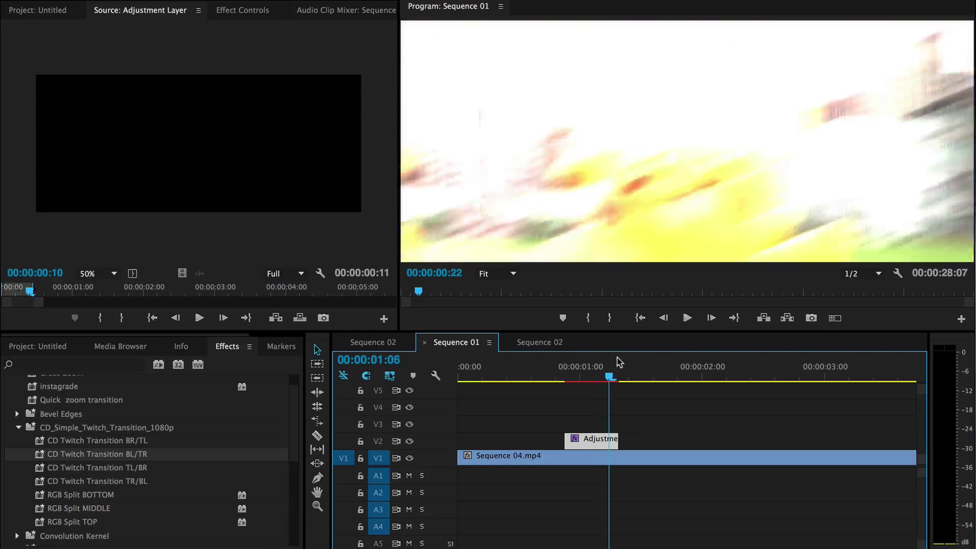
- Step frame by frame through the twitch transition, then replay it across the cut
{"action": "mouse_move", "coordinate": [618, 370]}
{"action": "left_mouse_down"}
{"action": "mouse_move", "coordinate": [576, 374]}
{"action": "mouse_move", "coordinate": [624, 363]}
{"action": "left_mouse_up"}
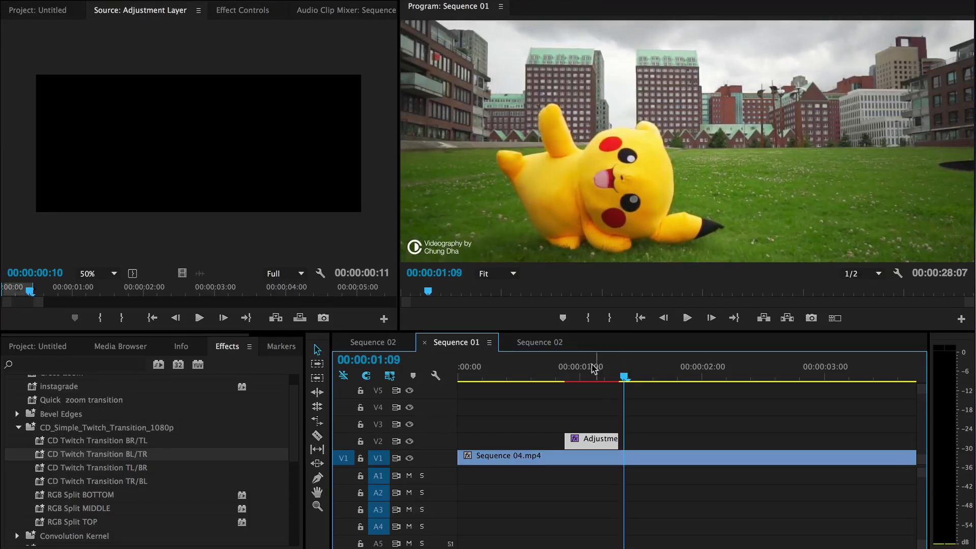
{"action": "mouse_move", "coordinate": [625, 366]}
{"action": "left_mouse_down"}
{"action": "mouse_move", "coordinate": [608, 371]}
{"action": "mouse_move", "coordinate": [630, 371]}
{"action": "left_mouse_up"}
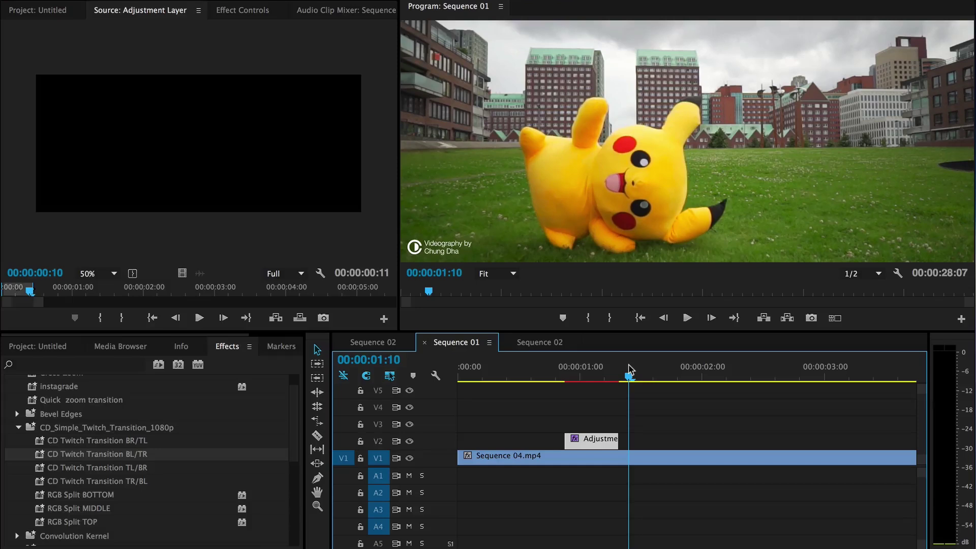
{"action": "left_click", "coordinate": [518, 367]}
{"action": "key", "text": "space"}
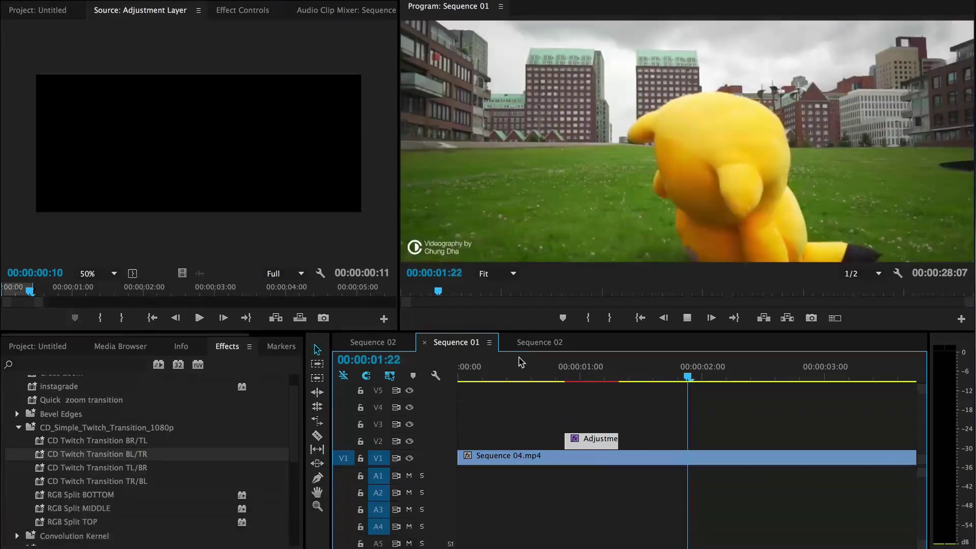
{"action": "key", "text": "space"}
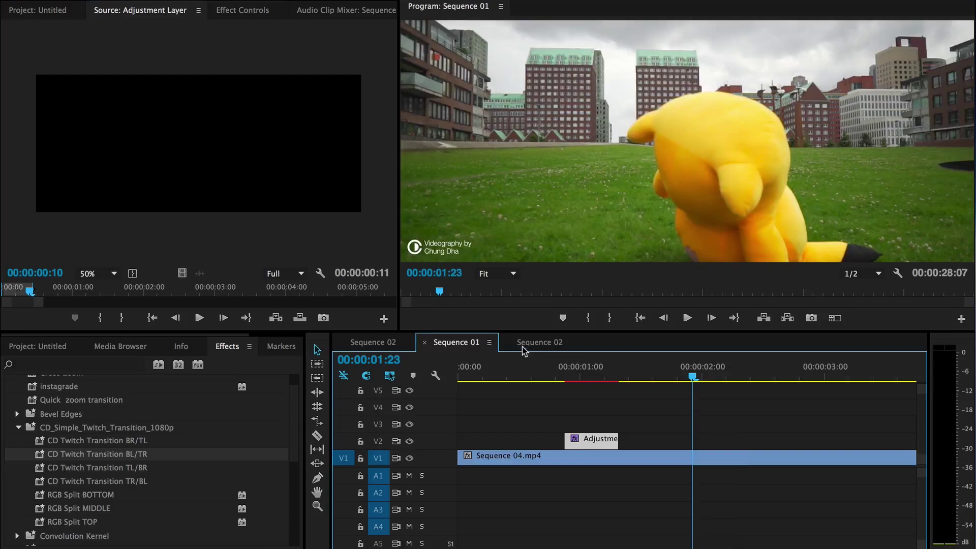
{"action": "left_click", "coordinate": [539, 341]}
{"action": "left_click", "coordinate": [722, 382]}
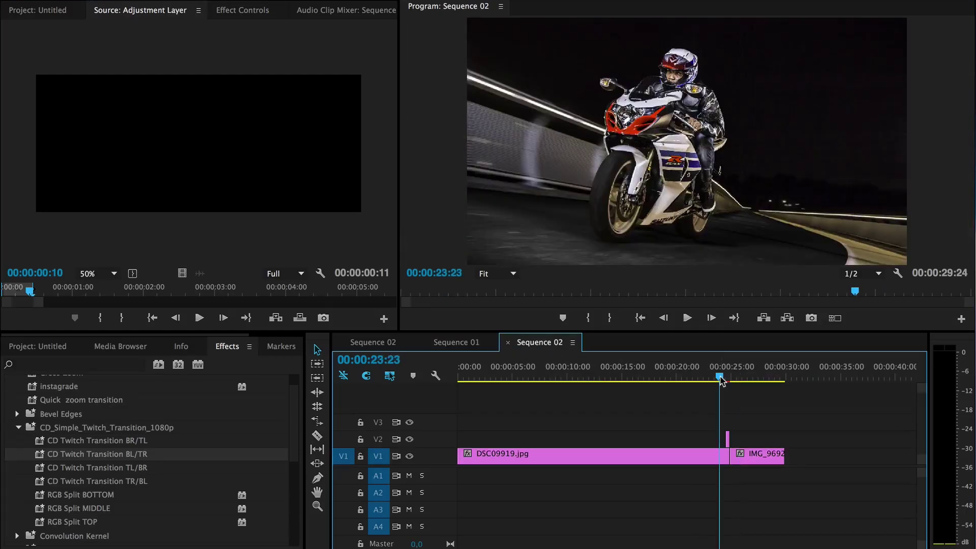
{"action": "left_click_drag", "start_coordinate": [722, 382], "coordinate": [720, 379]}
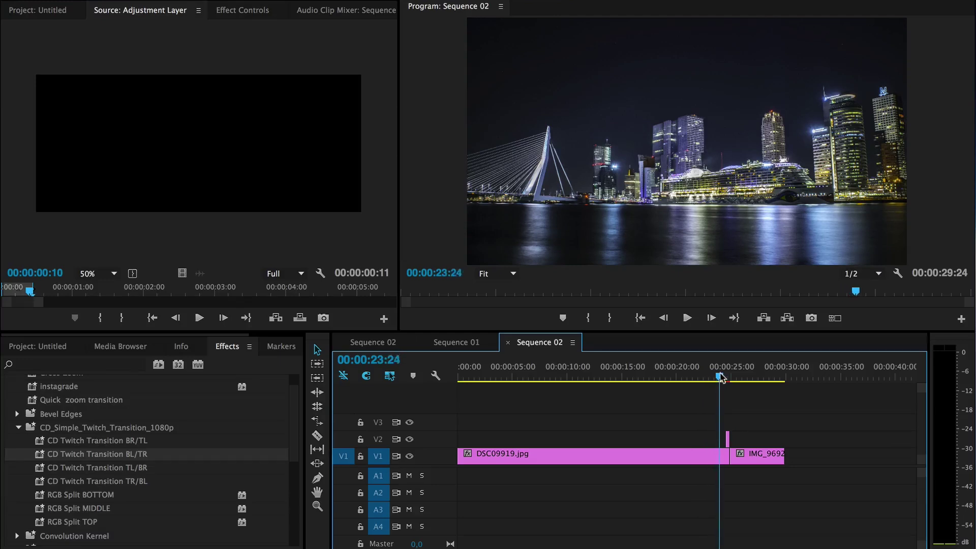
{"action": "key", "text": "space"}
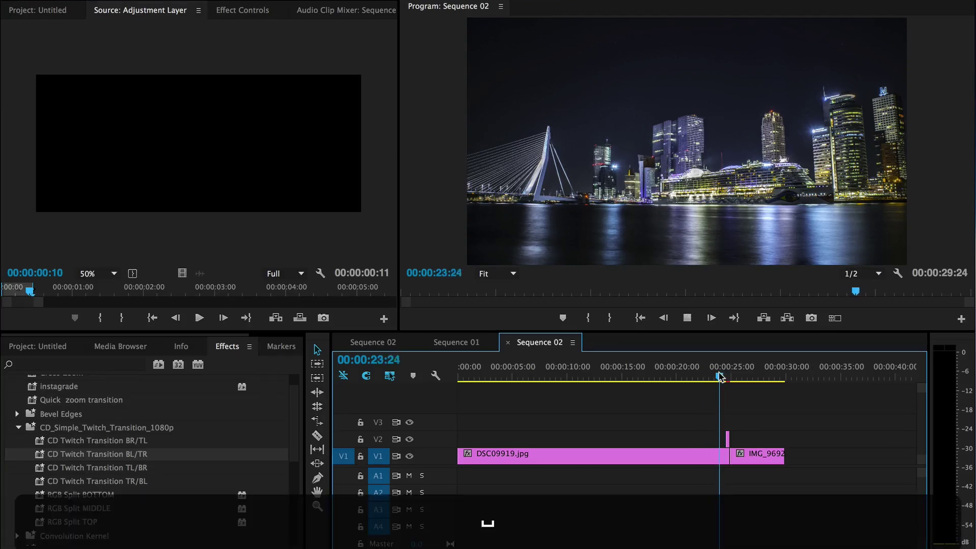
{"action": "left_click", "coordinate": [720, 379]}
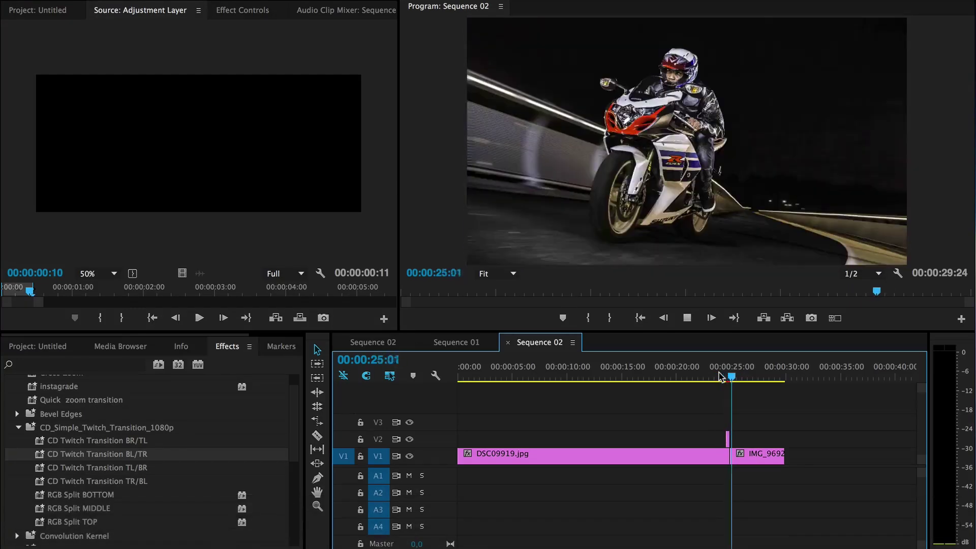
{"action": "mouse_move", "coordinate": [720, 379]}
{"action": "left_mouse_down"}
{"action": "mouse_move", "coordinate": [732, 377]}
{"action": "mouse_move", "coordinate": [723, 379]}
{"action": "left_mouse_up"}
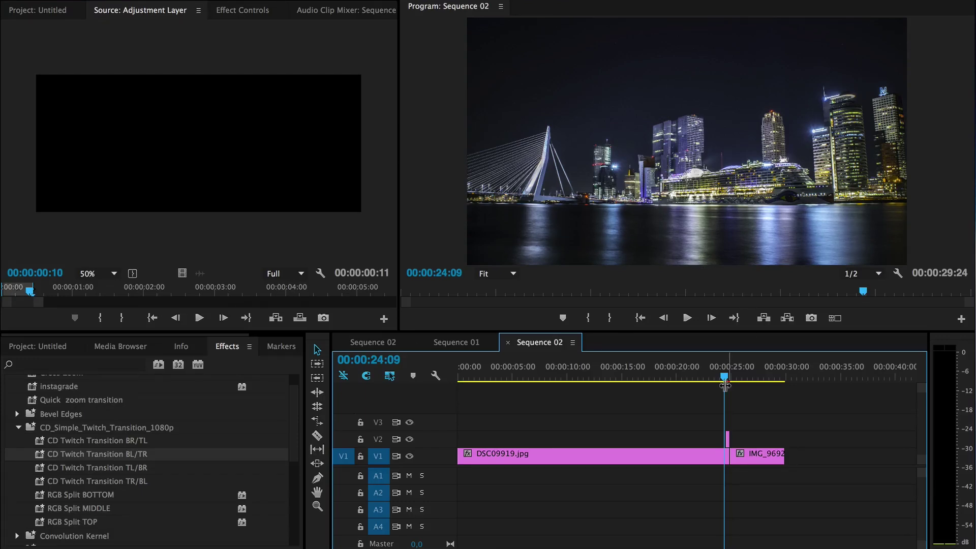
{"action": "left_click_drag", "start_coordinate": [725, 379], "coordinate": [729, 379]}
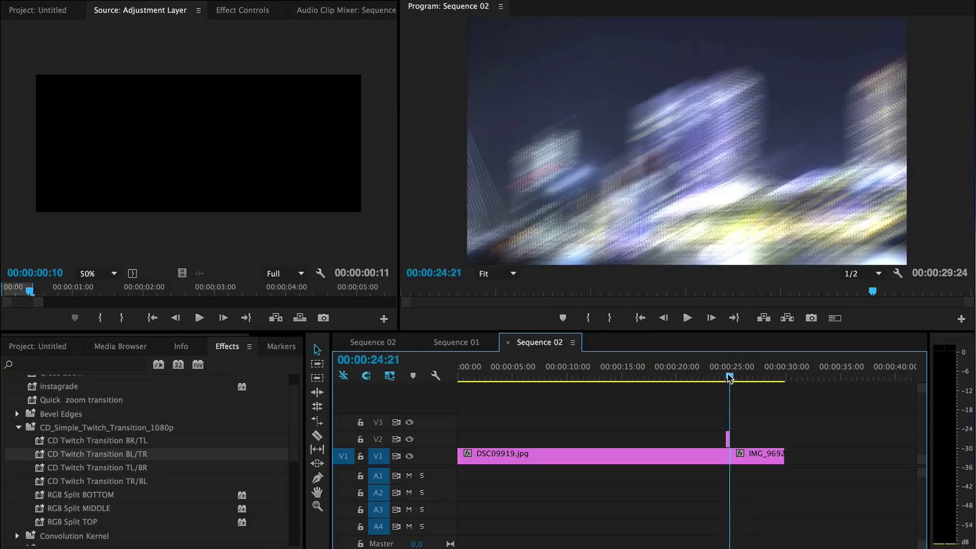
{"action": "left_click_drag", "start_coordinate": [730, 378], "coordinate": [728, 378]}
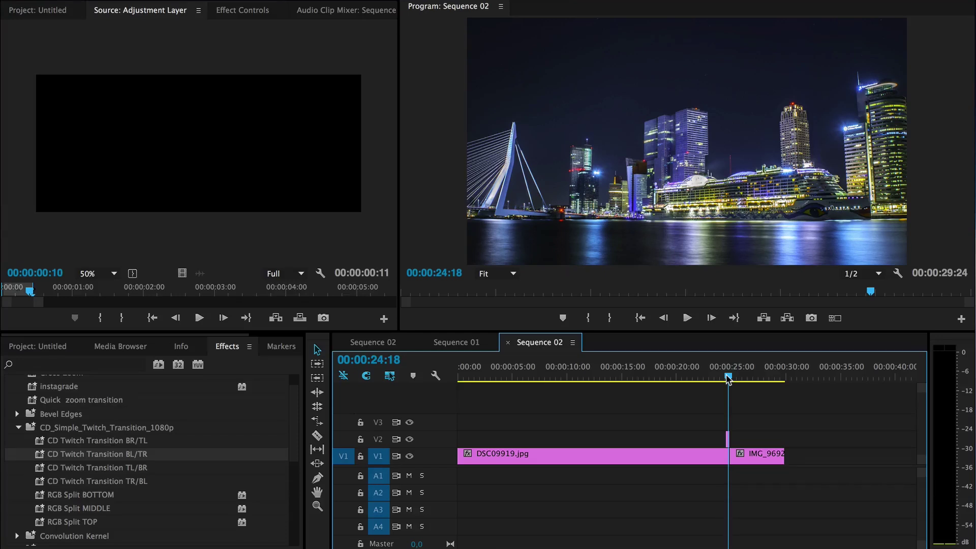
{"action": "left_click_drag", "start_coordinate": [729, 380], "coordinate": [729, 378]}
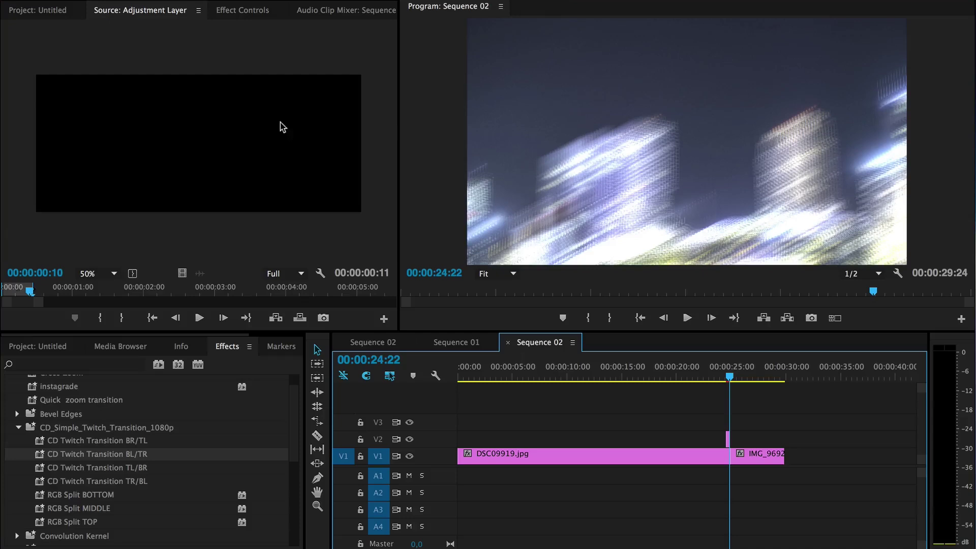
- Return to the Sequence 01 timeline and park the playhead at the adjustment layer's end (1:07)
{"action": "left_click", "coordinate": [54, 10]}
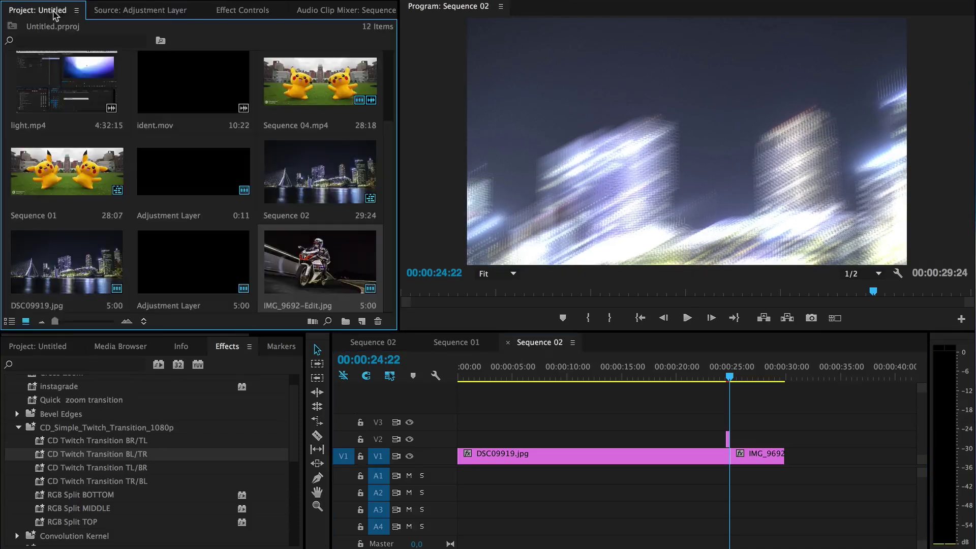
{"action": "left_click", "coordinate": [171, 10]}
{"action": "left_click", "coordinate": [222, 13]}
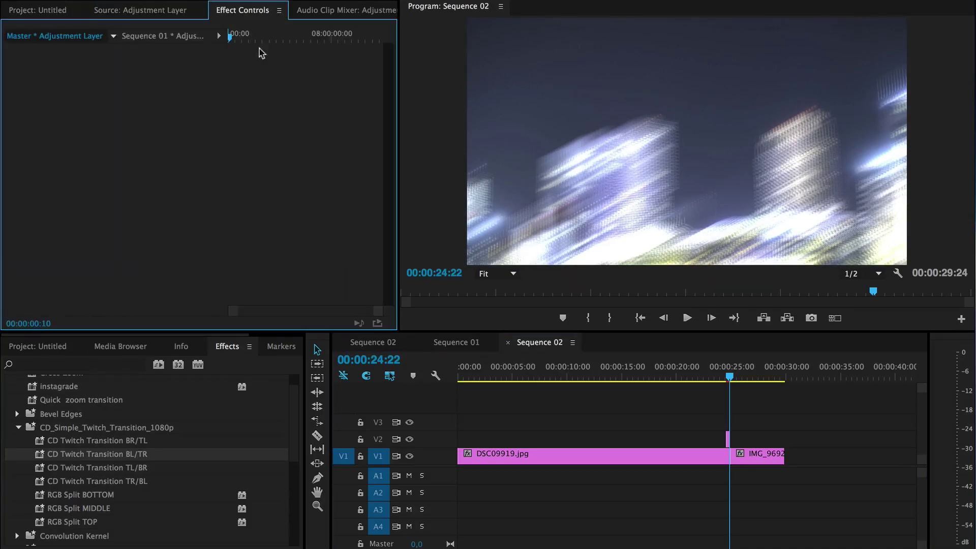
{"action": "left_click", "coordinate": [171, 17]}
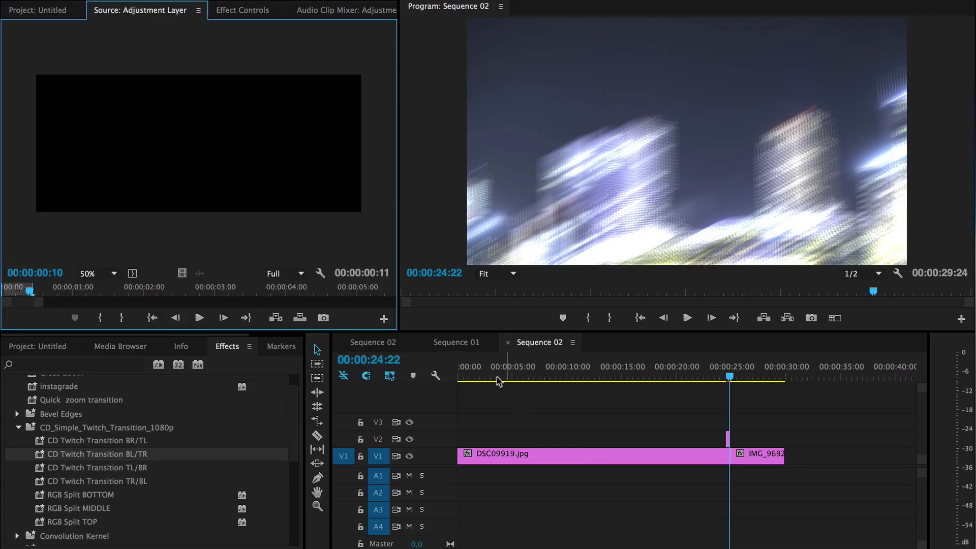
{"action": "left_click", "coordinate": [456, 342]}
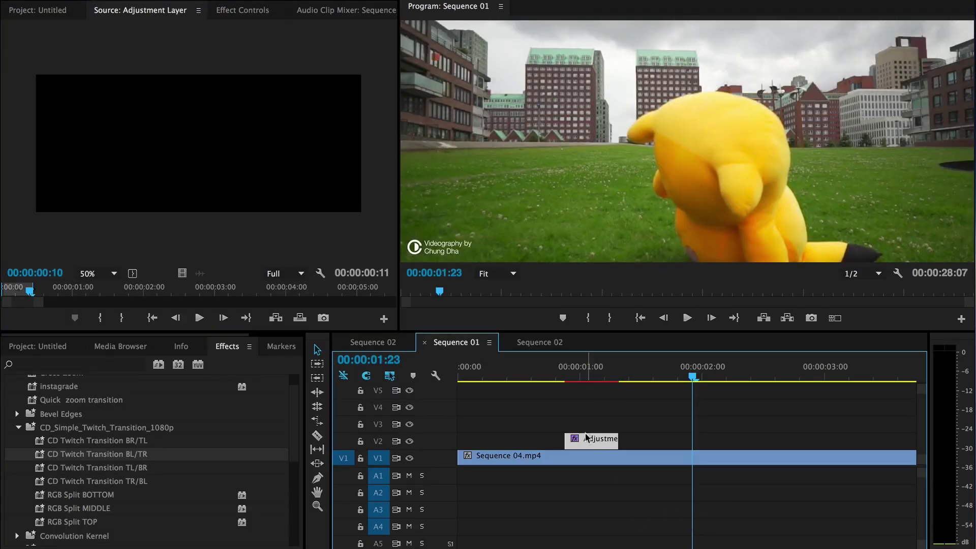
{"action": "left_click_drag", "start_coordinate": [638, 373], "coordinate": [621, 373]}
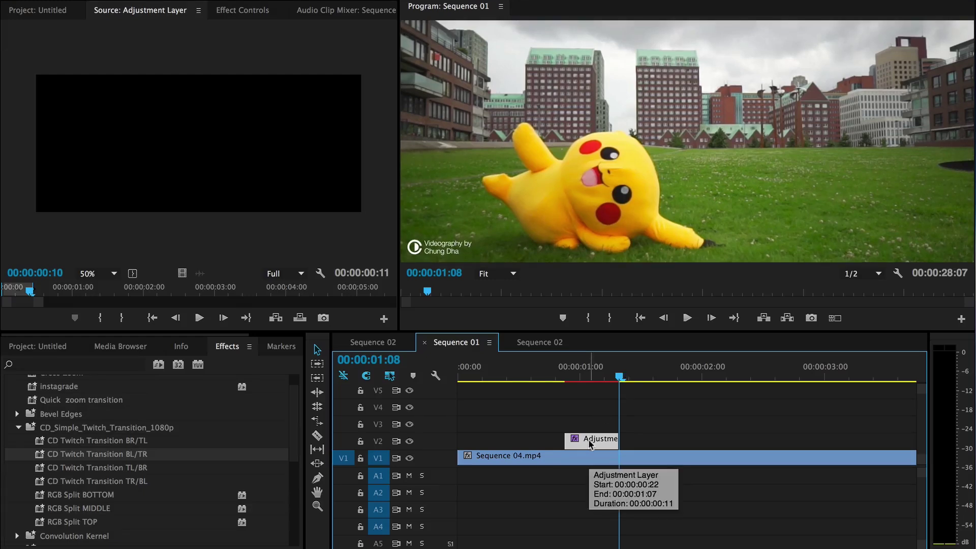
- Split the V1 Pikachu clip at the adjustment layer's end (1:07) and start (0:22)
{"action": "key", "text": "super+k"}
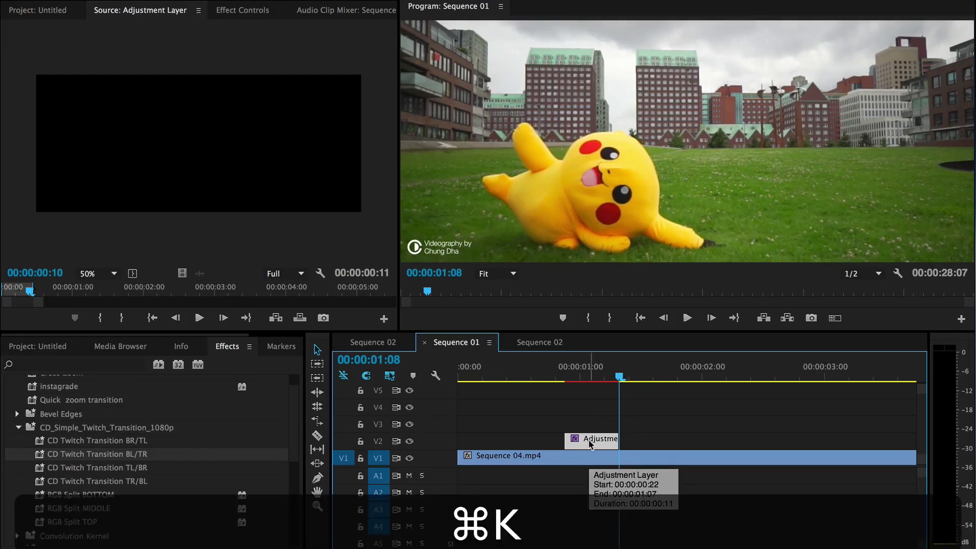
{"action": "left_click", "coordinate": [592, 463]}
{"action": "key", "text": "super+k"}
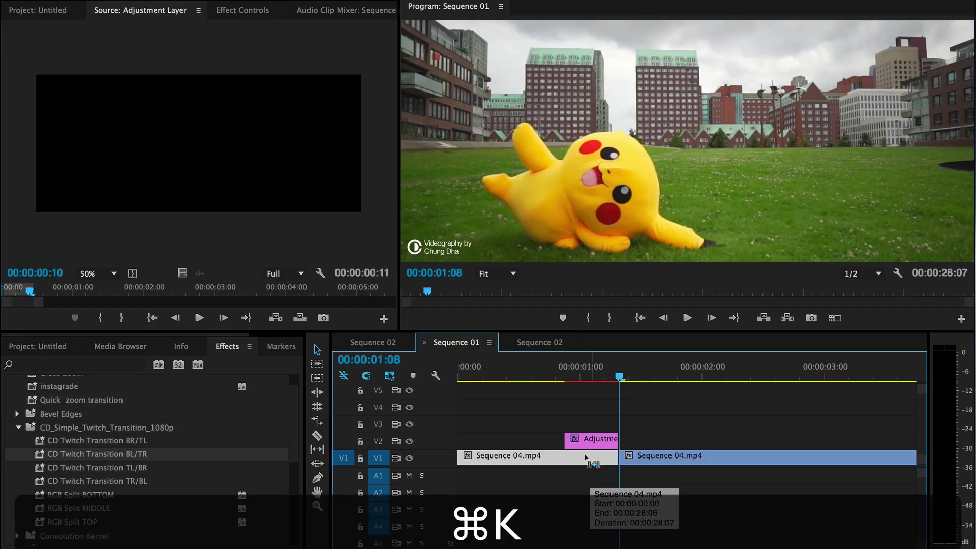
{"action": "left_click", "coordinate": [576, 375]}
{"action": "left_click_drag", "start_coordinate": [577, 379], "coordinate": [566, 379]}
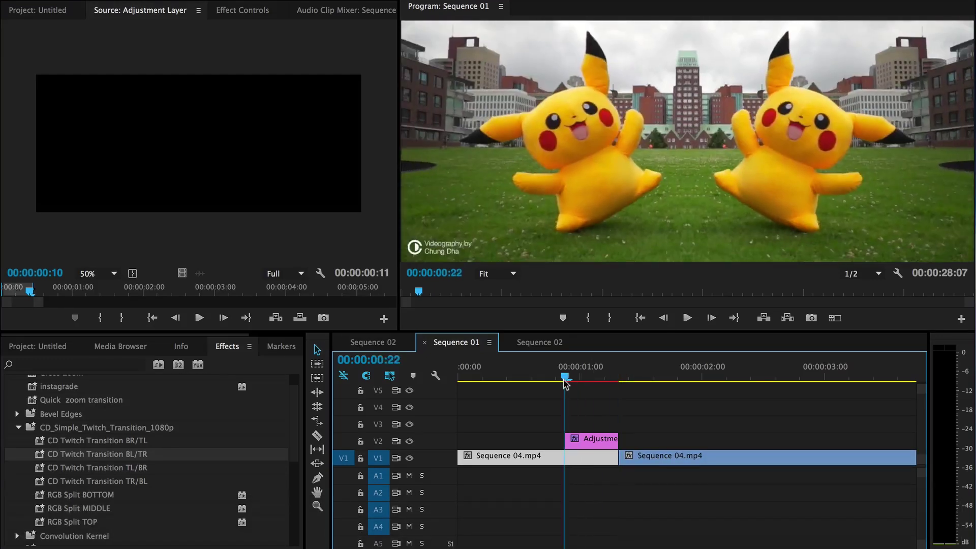
{"action": "key", "text": "super+k"}
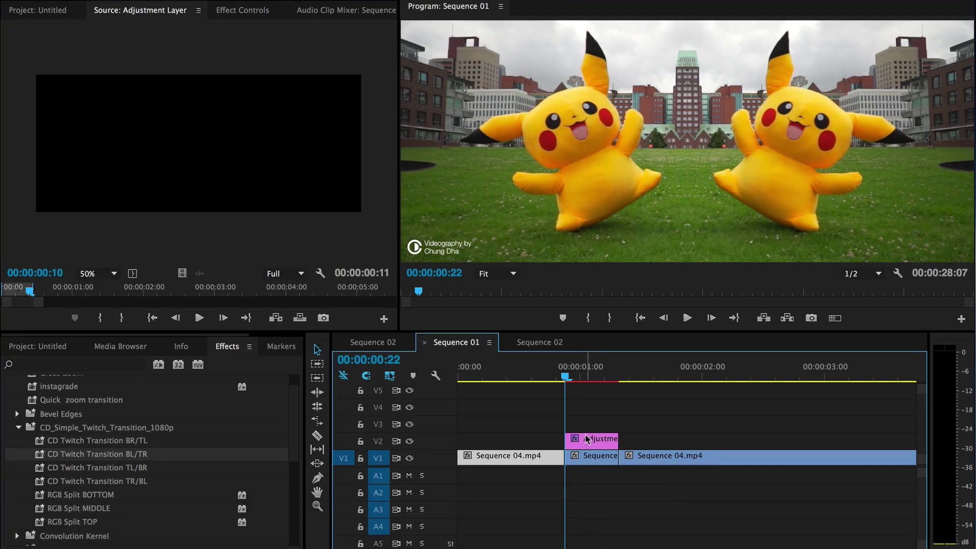
- Raise the adjustment layer to V4 and Alt-duplicate the middle segment onto V2 and V3
{"action": "left_click_drag", "start_coordinate": [585, 438], "coordinate": [586, 413]}
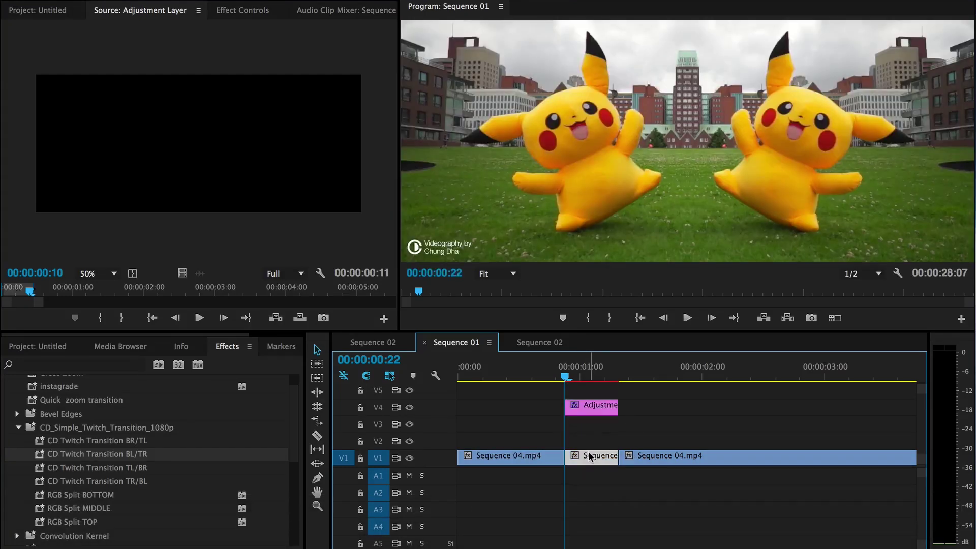
{"action": "left_click", "coordinate": [591, 458]}
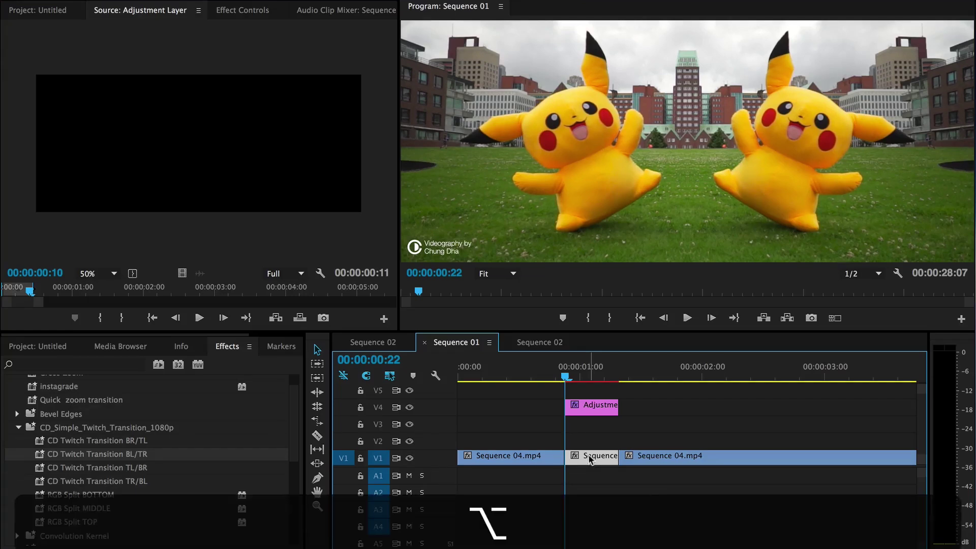
{"action": "left_click_drag", "start_coordinate": [590, 462], "coordinate": [588, 439]}
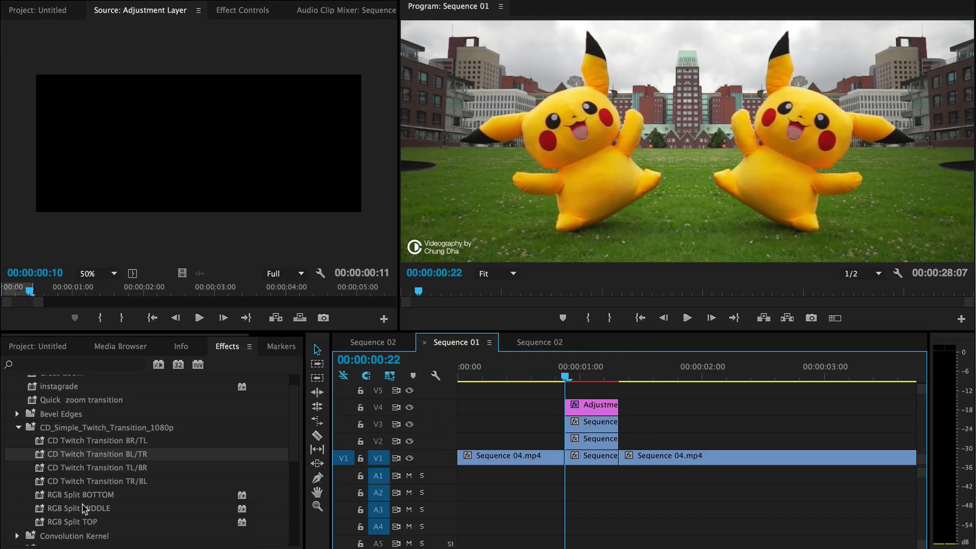
- Apply RGB Split TOP, MIDDLE and BOTTOM to the V3, V2 and V1 segments
{"action": "left_click", "coordinate": [86, 522]}
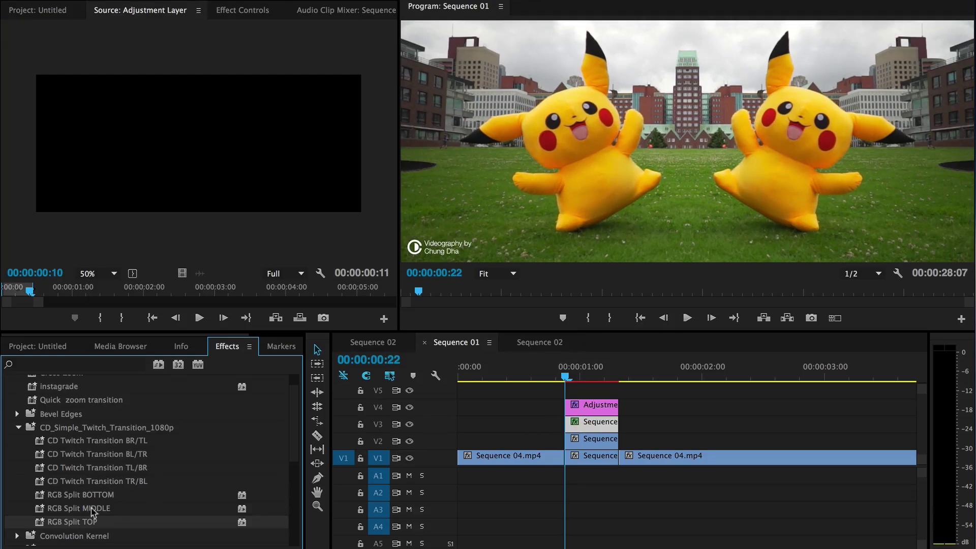
{"action": "left_click_drag", "start_coordinate": [79, 508], "coordinate": [601, 431]}
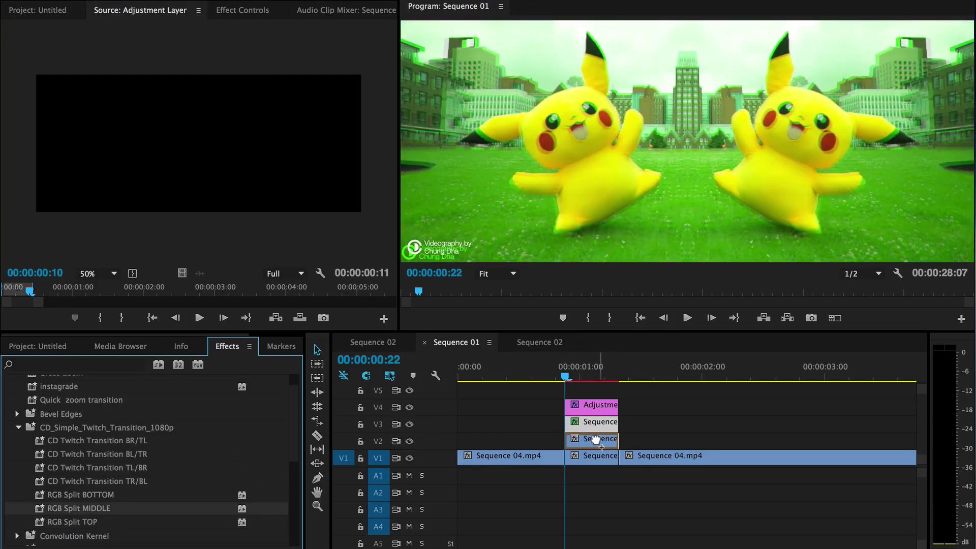
{"action": "left_click", "coordinate": [599, 441]}
{"action": "left_click_drag", "start_coordinate": [81, 494], "coordinate": [556, 454]}
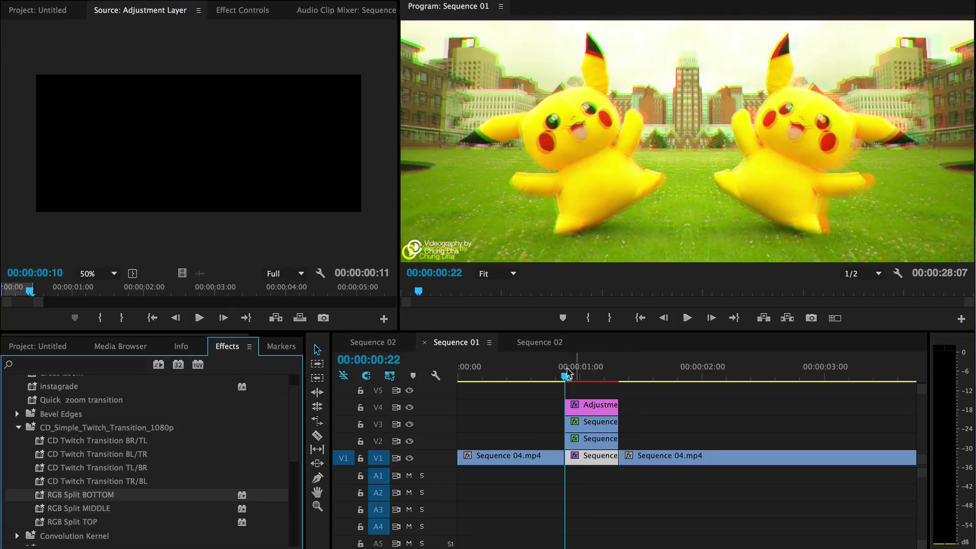
- Preview the RGB split glitch at the cut by scrubbing and playing the sequence
{"action": "mouse_move", "coordinate": [566, 375]}
{"action": "left_mouse_down"}
{"action": "mouse_move", "coordinate": [536, 374]}
{"action": "mouse_move", "coordinate": [622, 357]}
{"action": "mouse_move", "coordinate": [522, 353]}
{"action": "mouse_move", "coordinate": [576, 357]}
{"action": "left_mouse_up"}
{"action": "key", "text": "space"}
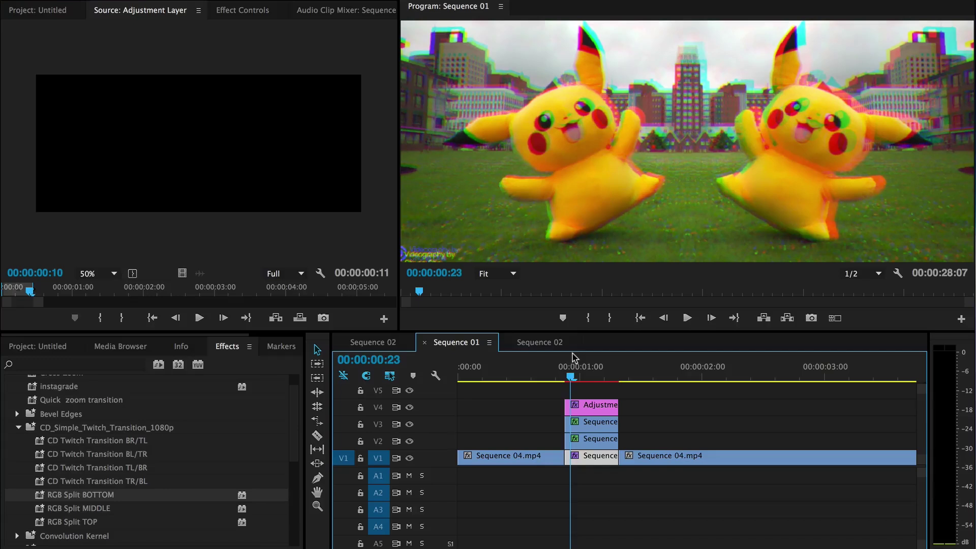
{"action": "mouse_move", "coordinate": [576, 365]}
{"action": "left_mouse_down"}
{"action": "mouse_move", "coordinate": [637, 353]}
{"action": "mouse_move", "coordinate": [580, 343]}
{"action": "left_mouse_up"}
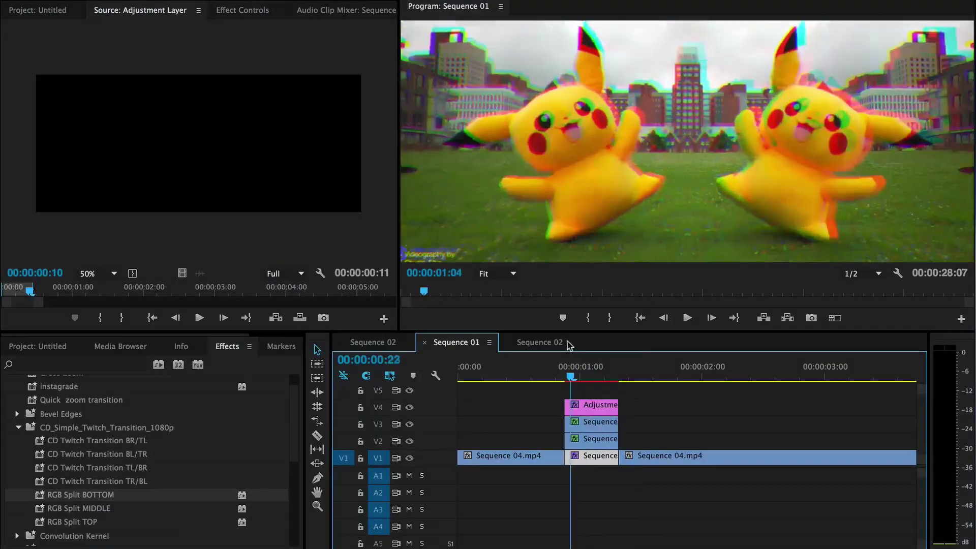
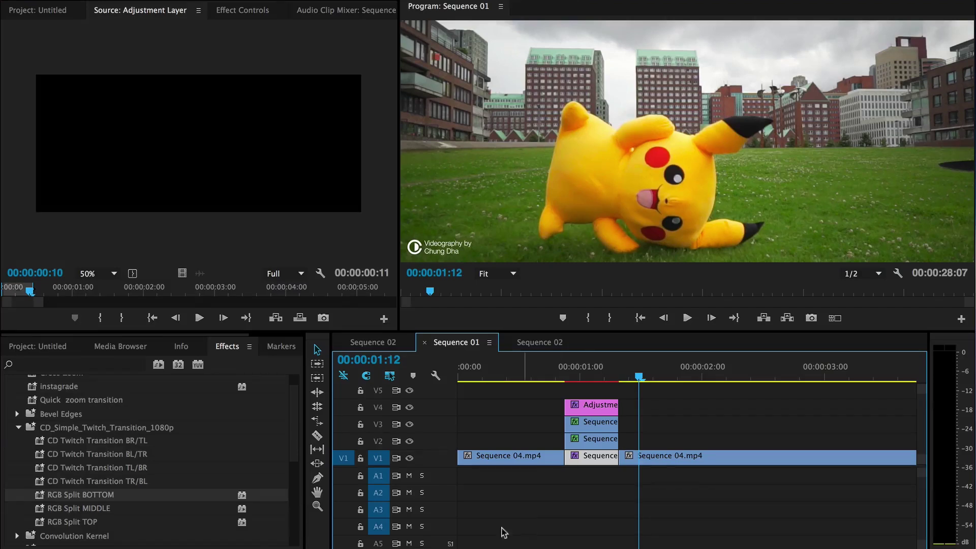
- Zoom out the Sequence 01 timeline and scrub the playhead to around four seconds
{"action": "key", "text": "minus"}
{"action": "key", "text": "minus"}
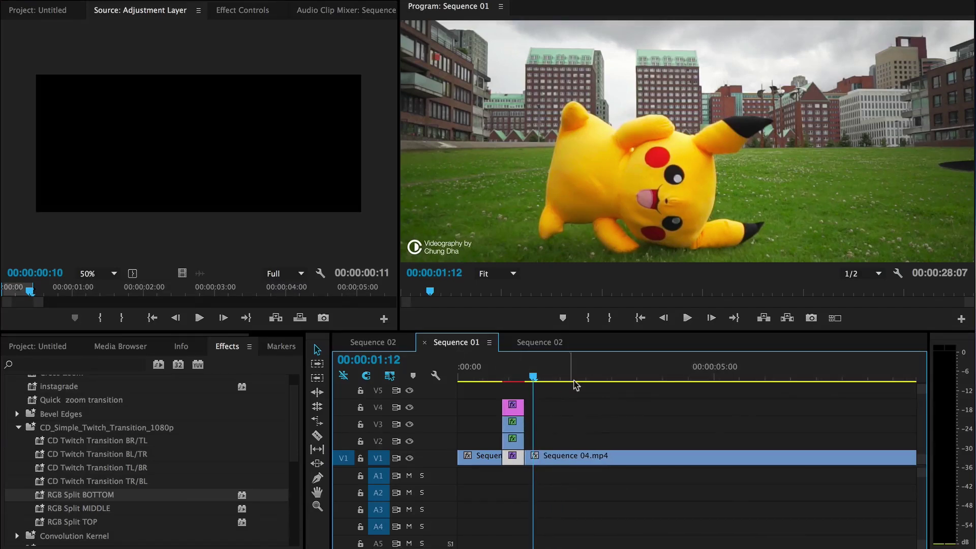
{"action": "left_click", "coordinate": [564, 377]}
{"action": "left_click_drag", "start_coordinate": [565, 377], "coordinate": [580, 379]}
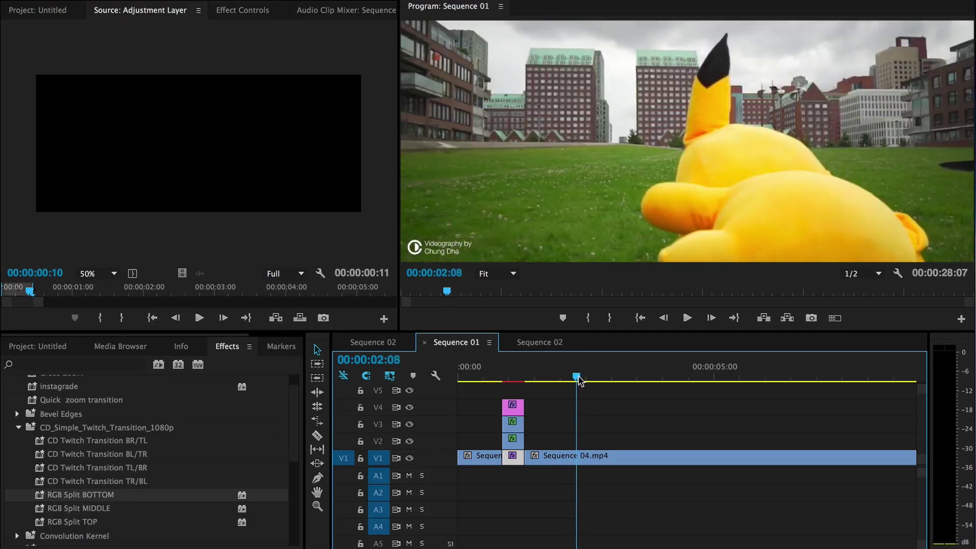
{"action": "left_click_drag", "start_coordinate": [580, 379], "coordinate": [738, 381]}
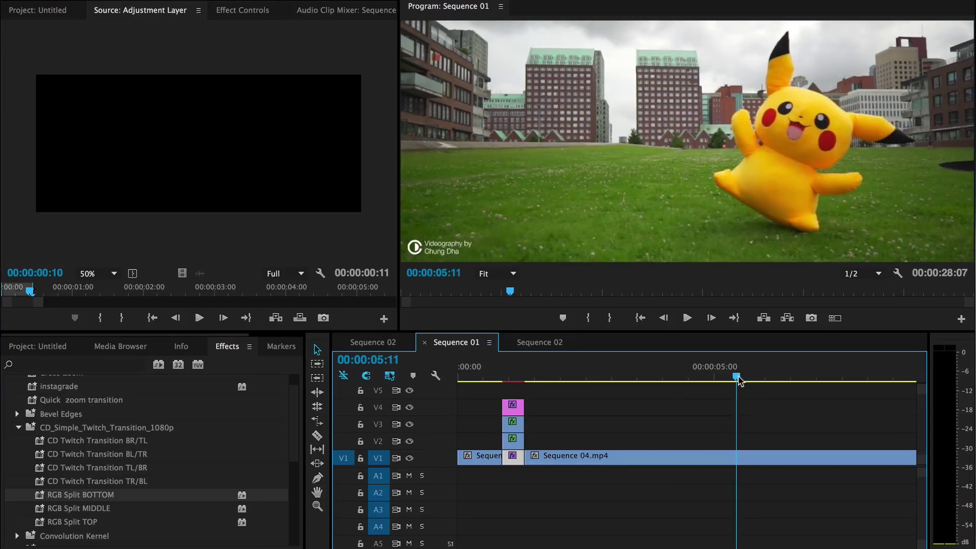
- Option-drag a copy of the V4 adjustment layer to about 00:00:05:00 on V4
{"action": "left_click", "coordinate": [513, 405]}
{"action": "left_click_drag", "start_coordinate": [512, 407], "coordinate": [726, 410]}
{"action": "left_click_drag", "start_coordinate": [736, 370], "coordinate": [713, 373]}
{"action": "key", "text": "super+space"}
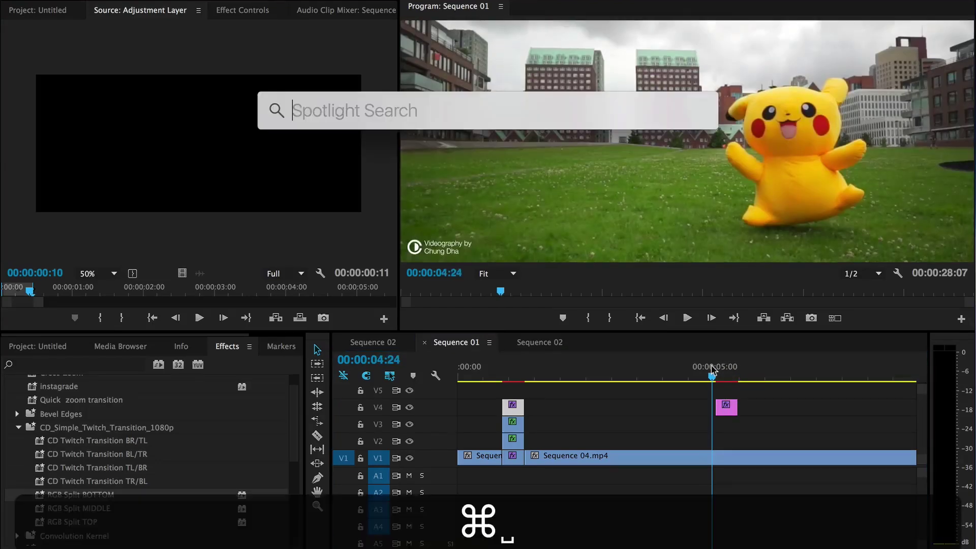
{"action": "key", "text": "Escape"}
{"action": "left_click_drag", "start_coordinate": [713, 373], "coordinate": [695, 371]}
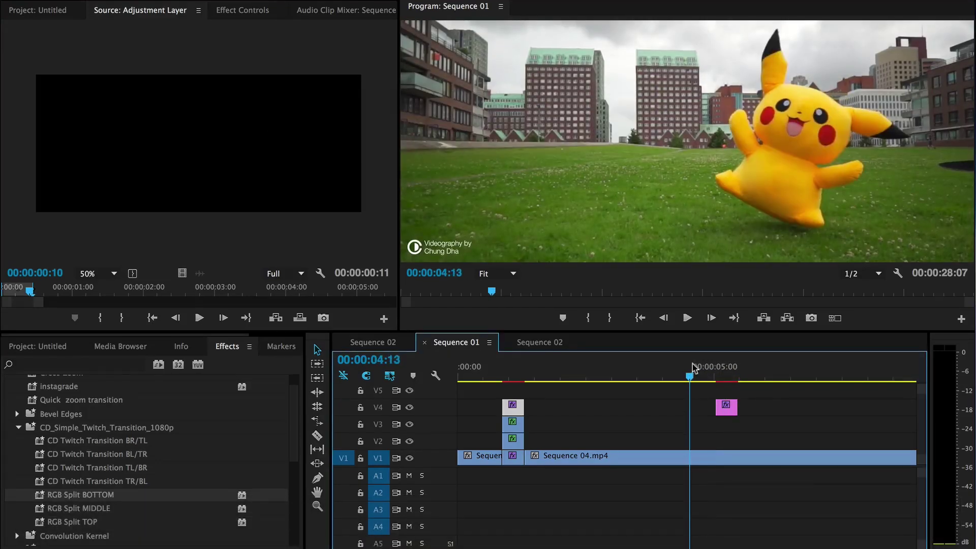
{"action": "key", "text": "space"}
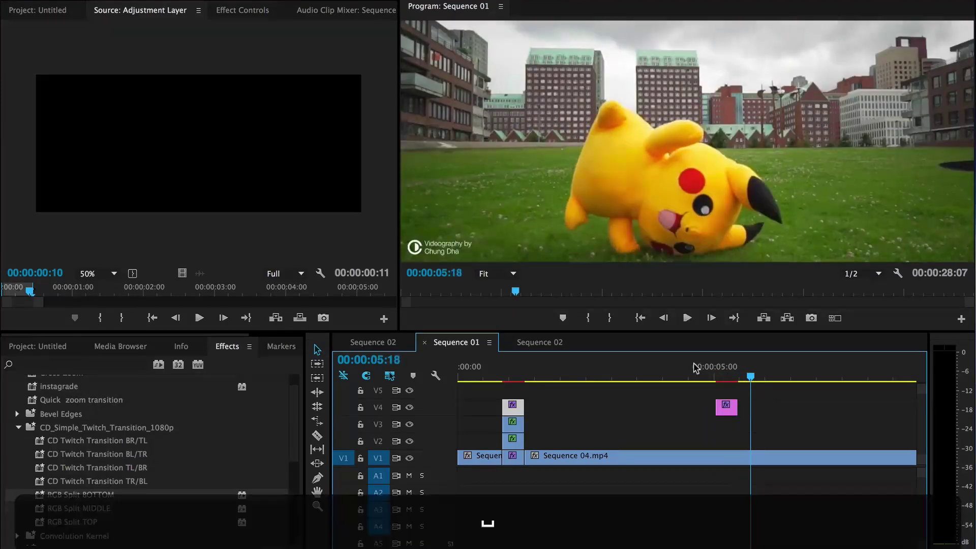
{"action": "left_click", "coordinate": [483, 373]}
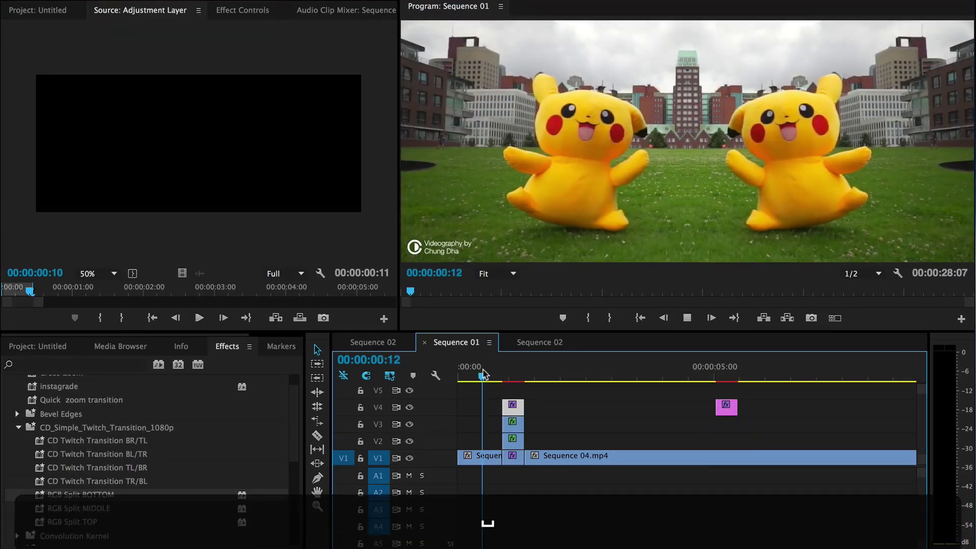
{"action": "key", "text": "space"}
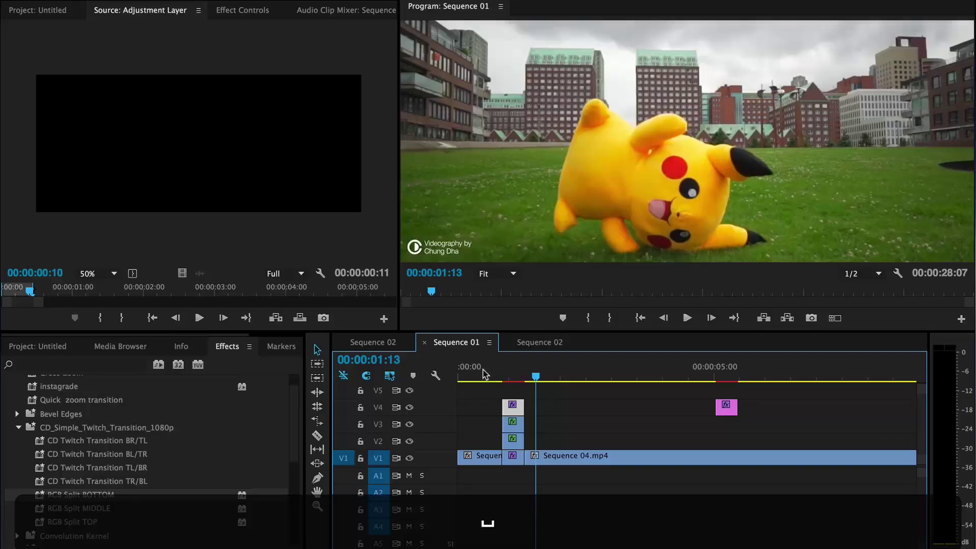
{"action": "mouse_move", "coordinate": [698, 372]}
{"action": "left_mouse_down"}
{"action": "mouse_move", "coordinate": [498, 368]}
{"action": "mouse_move", "coordinate": [683, 372]}
{"action": "mouse_move", "coordinate": [736, 341]}
{"action": "left_mouse_up"}
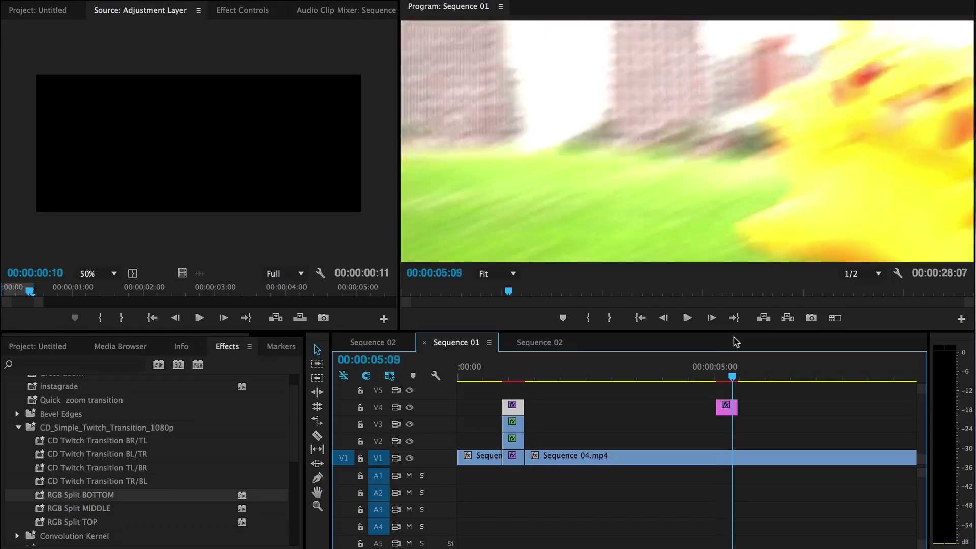
{"action": "left_click_drag", "start_coordinate": [736, 341], "coordinate": [709, 341]}
{"action": "key", "text": "space"}
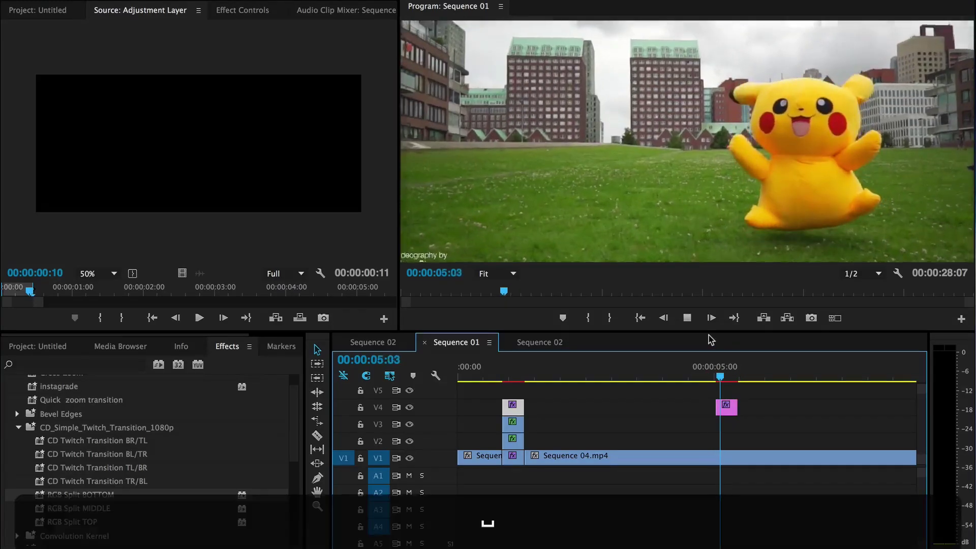
{"action": "key", "text": "space"}
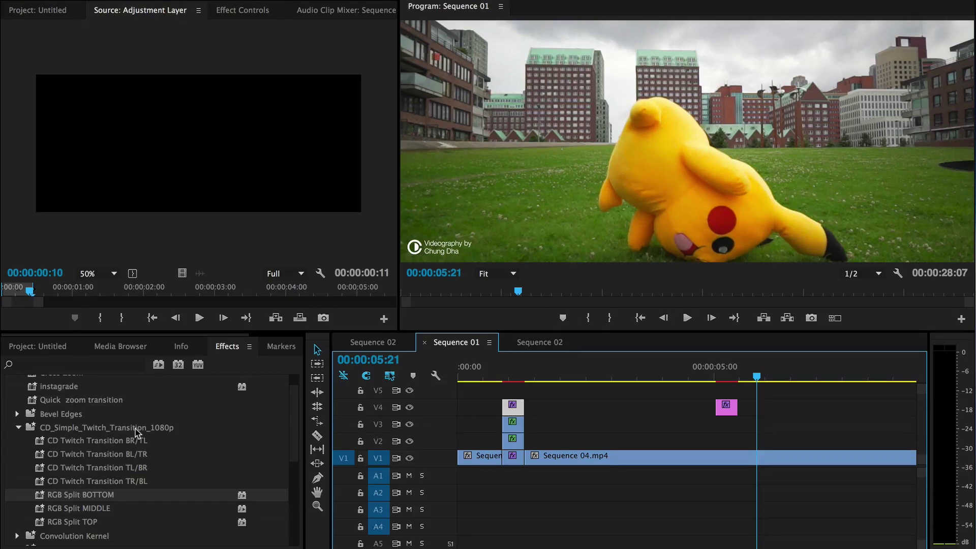
{"action": "scroll", "coordinate": [137, 432], "scroll_direction": "up", "scroll_amount": 2}
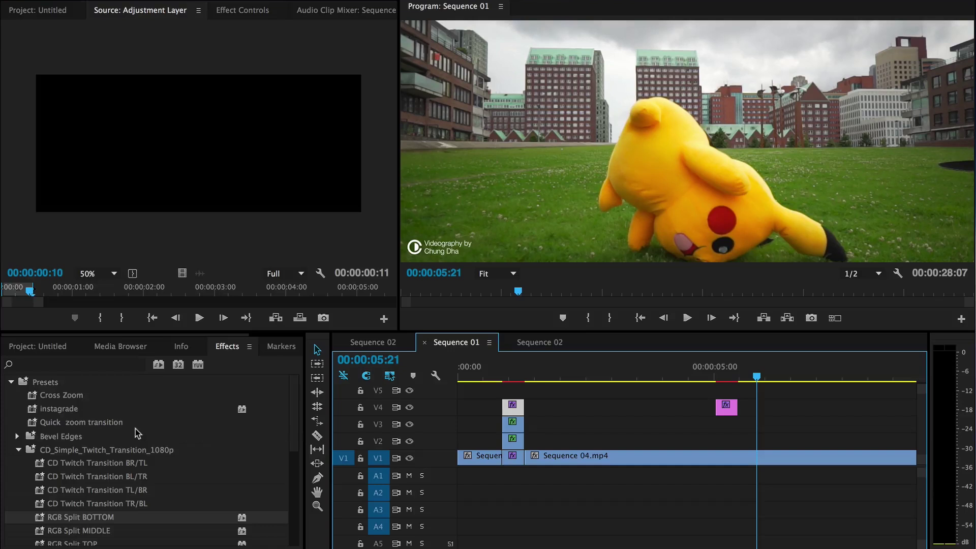
{"action": "right_click", "coordinate": [37, 383]}
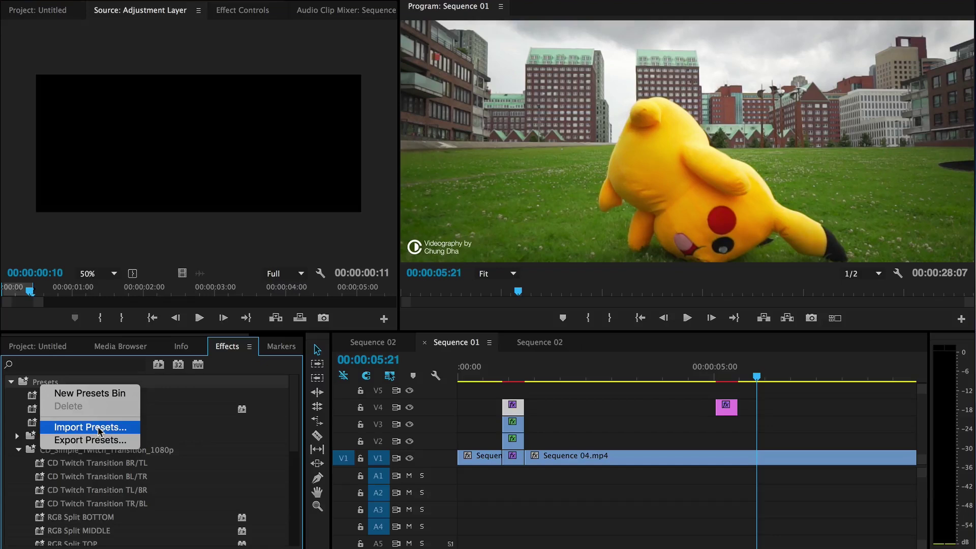
{"action": "left_click", "coordinate": [24, 385]}
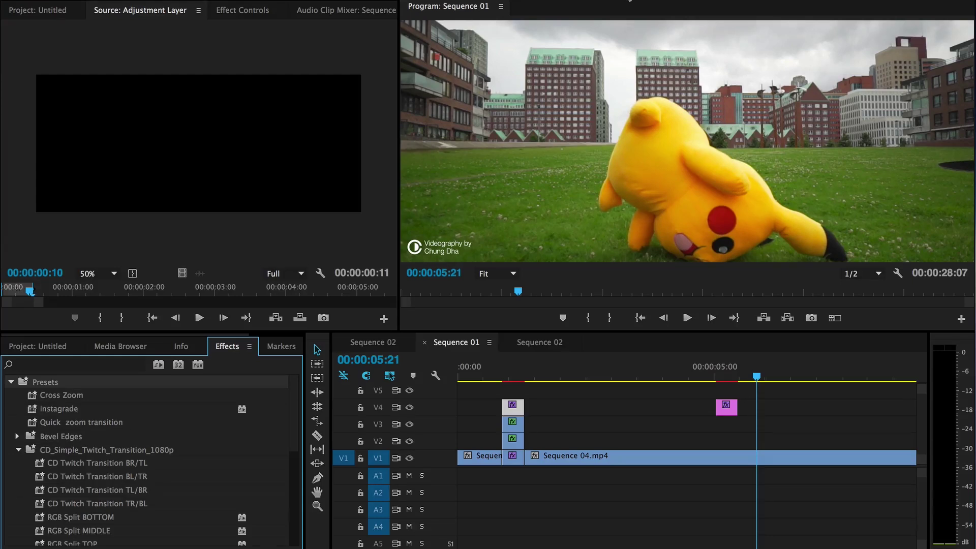
{"action": "left_click", "coordinate": [81, 453]}
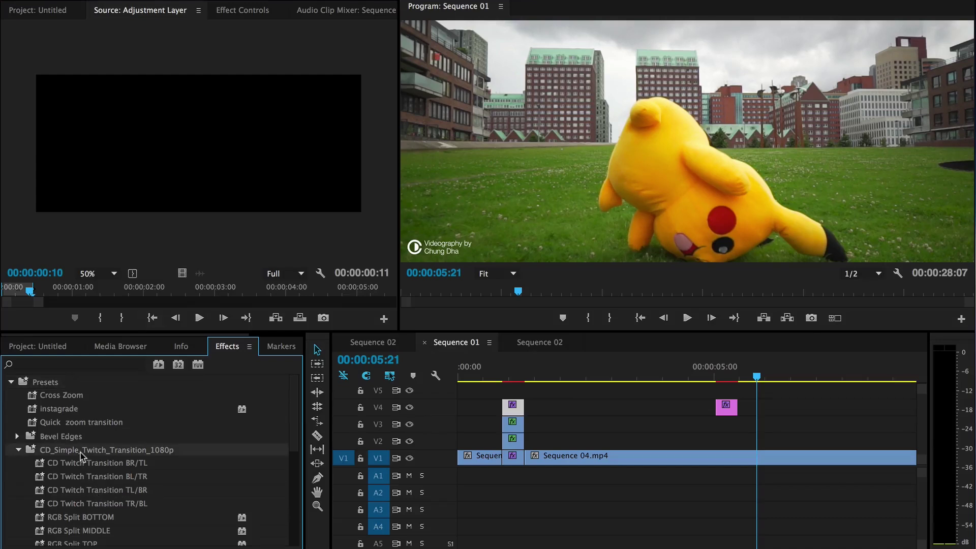